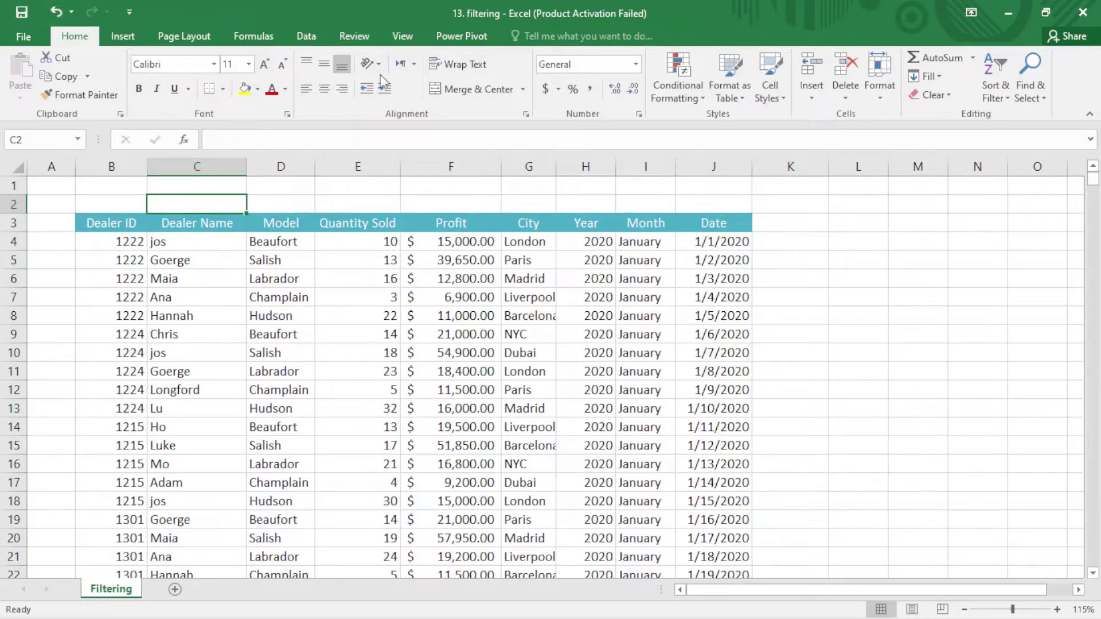
Switch on AutoFilter dropdowns for the dealer sales table from the Data tab.
left_click(305, 36)
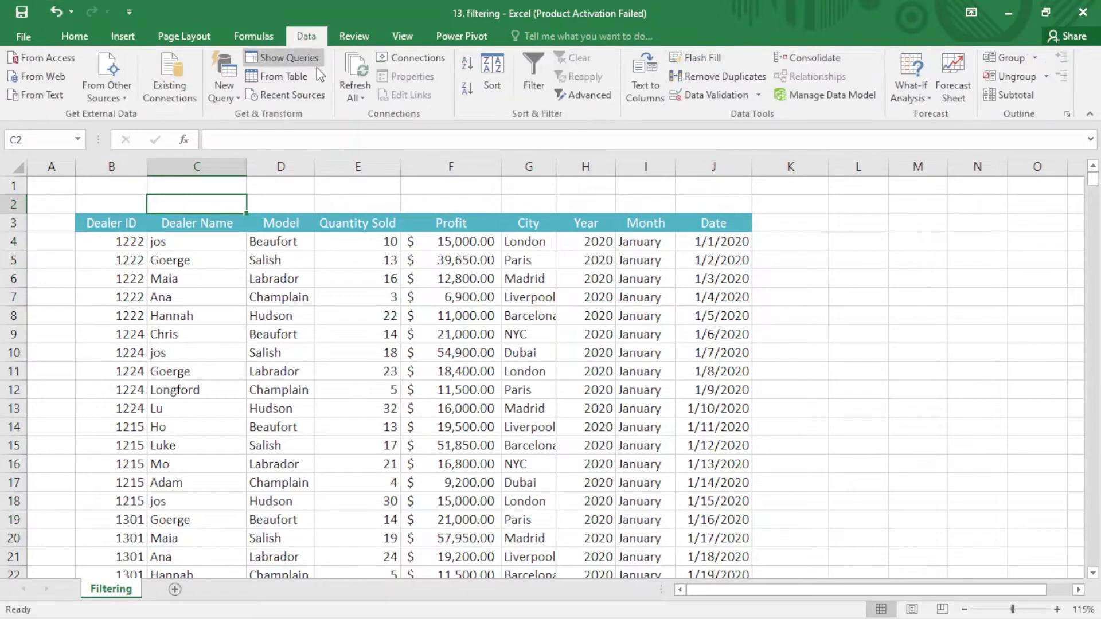
left_click(531, 80)
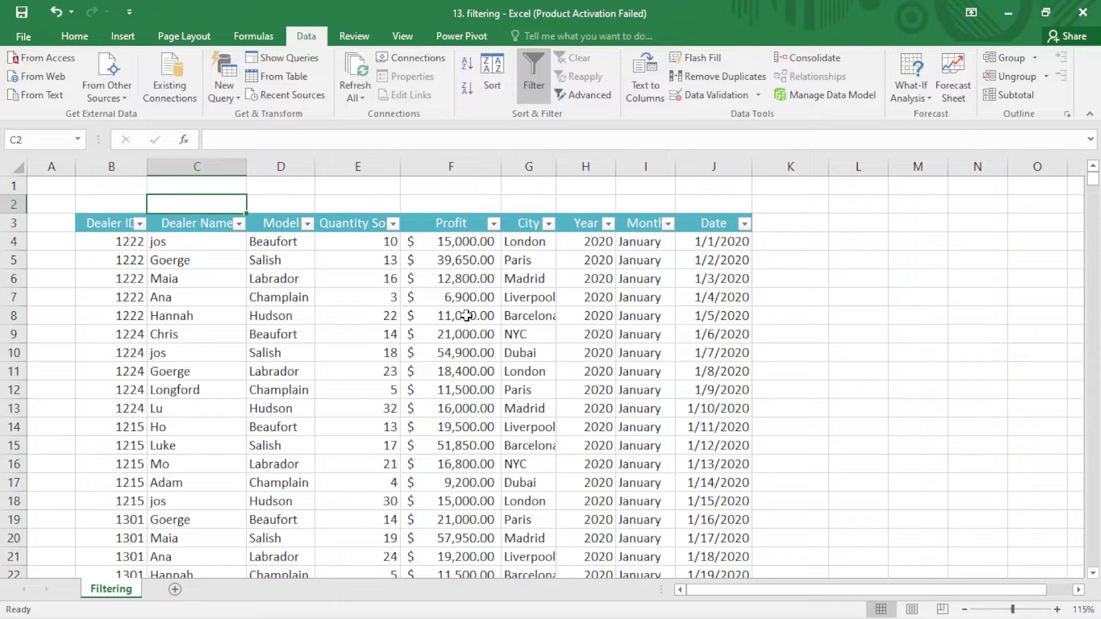
Filter the City column to London and Madrid only, leaving 344 of 1200 records.
left_click(549, 224)
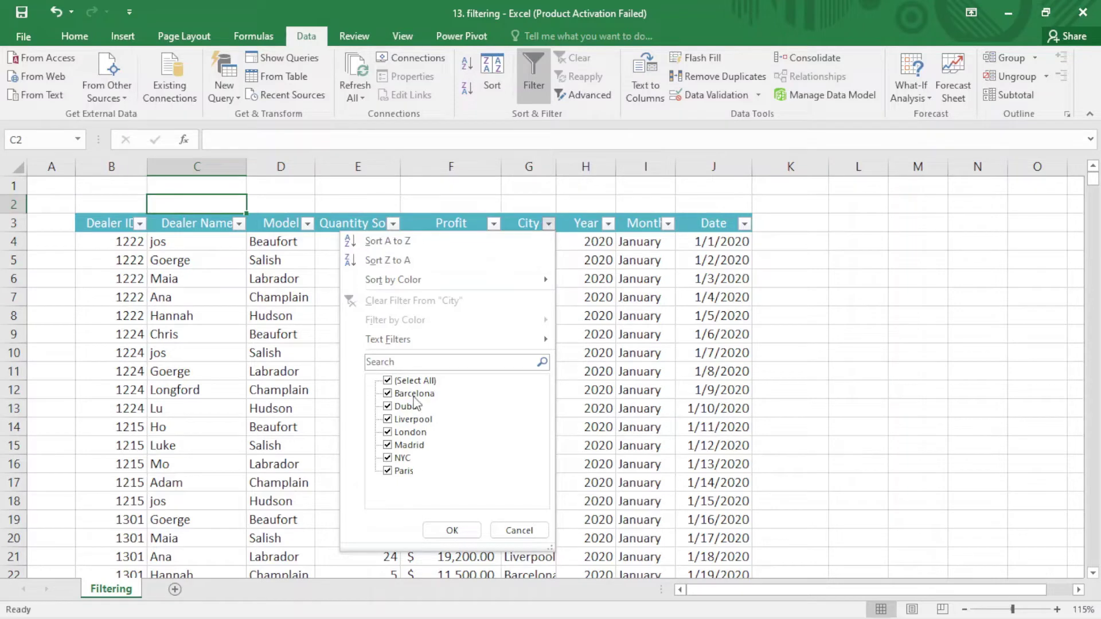
left_click(389, 382)
left_click(388, 382)
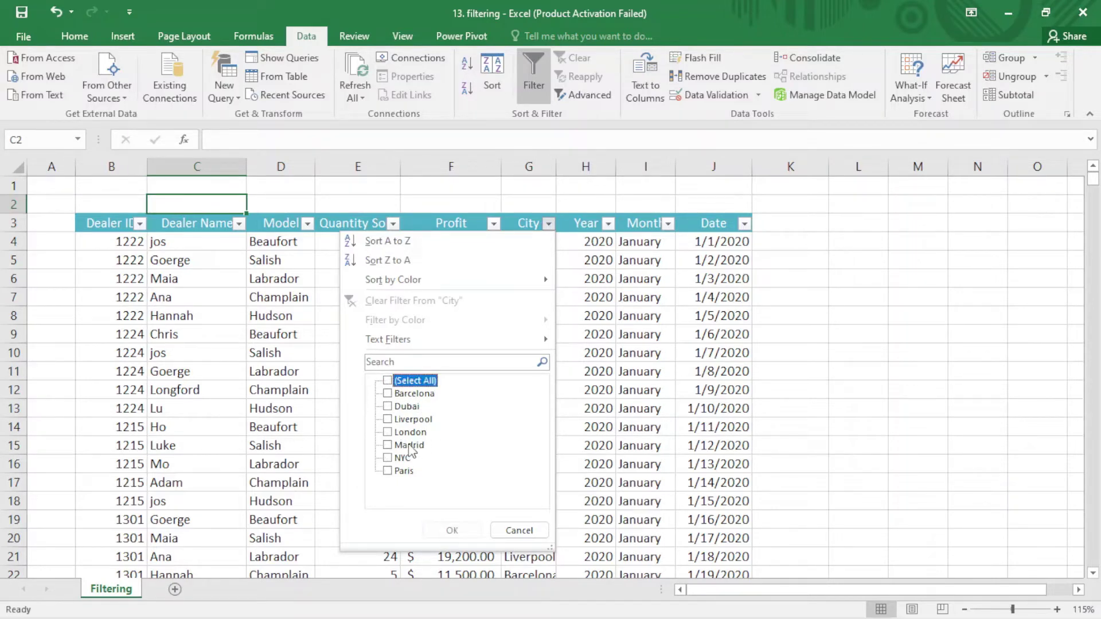
left_click(387, 433)
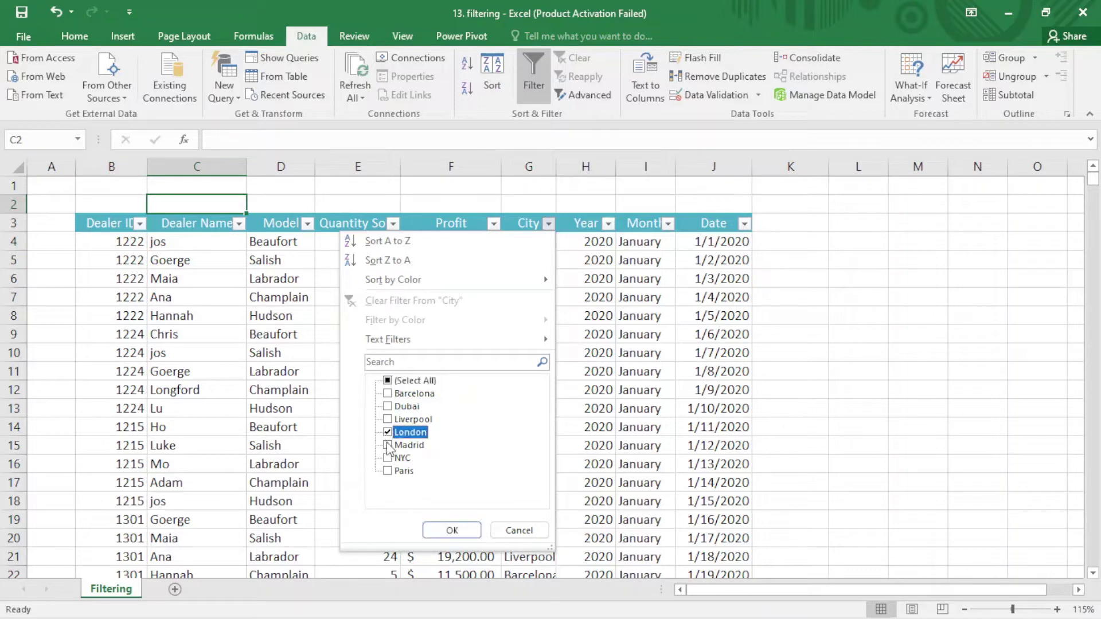
left_click(388, 446)
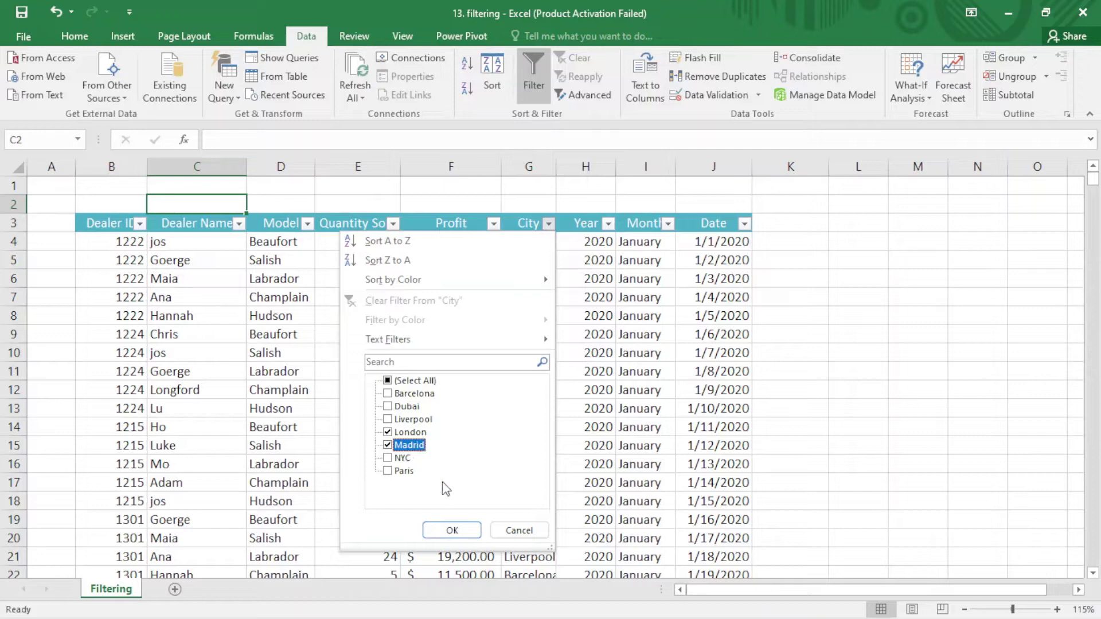
left_click(468, 533)
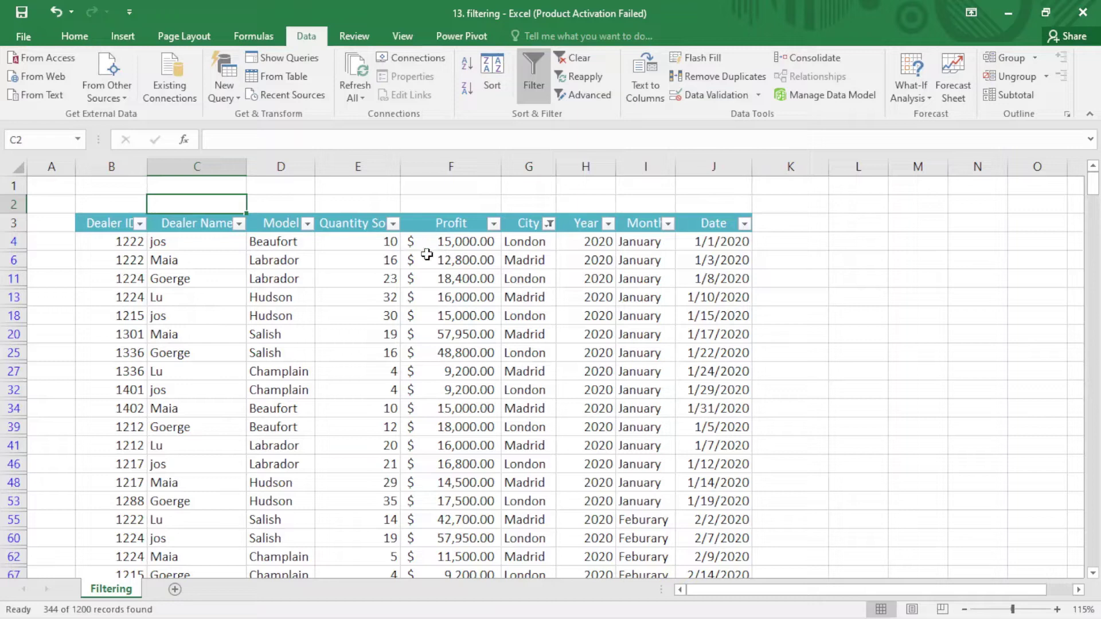
Restrict the Model filter to Salish only, leaving 68 records.
left_click(308, 223)
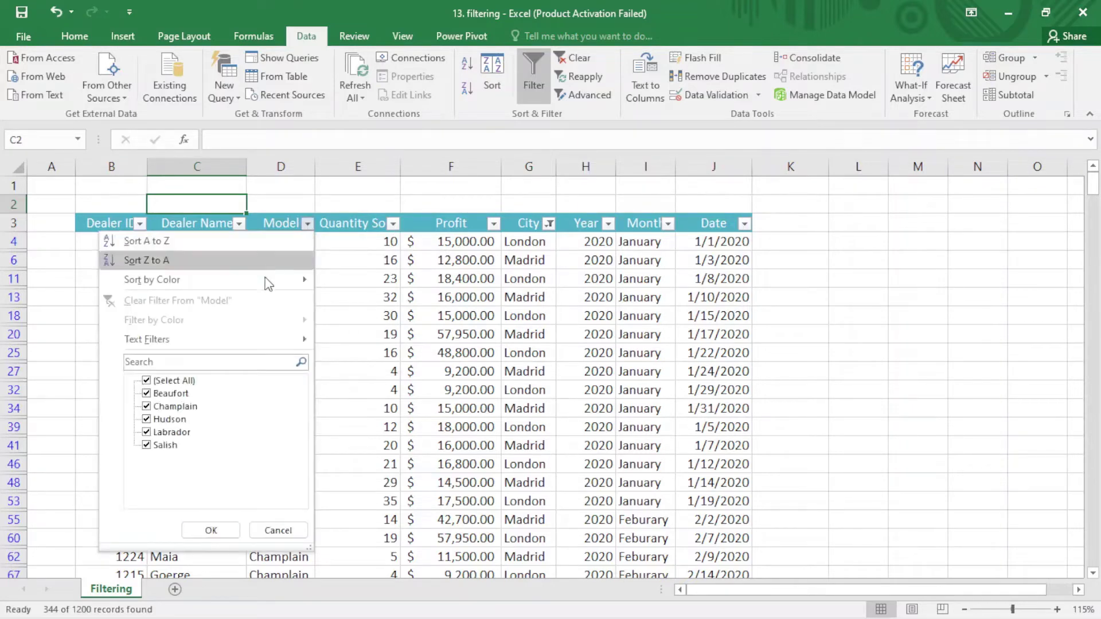
left_click(151, 382)
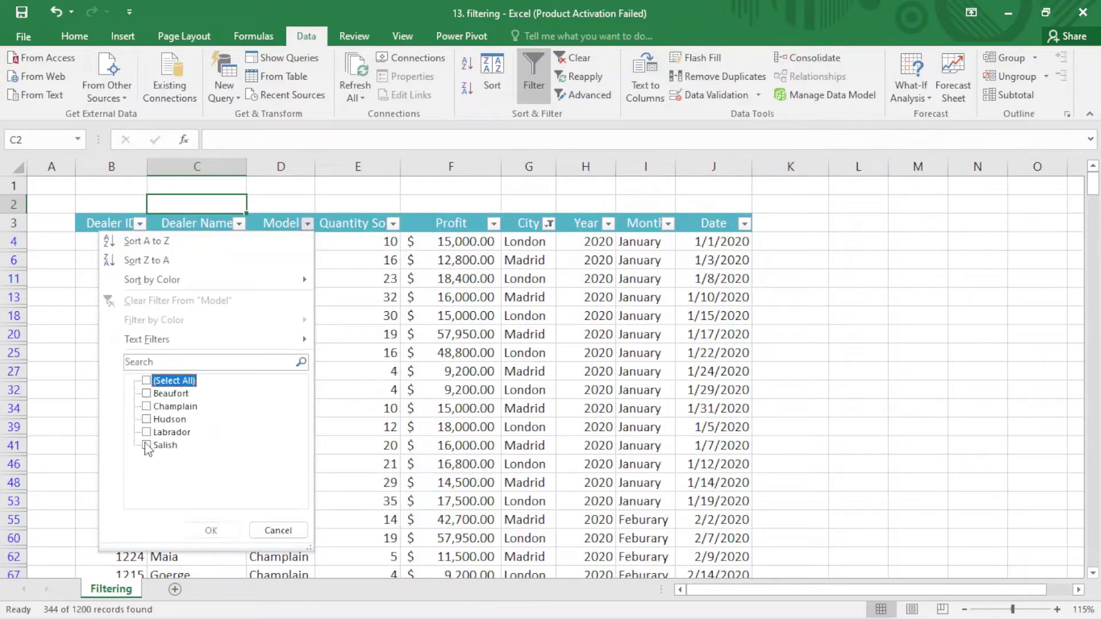
left_click(147, 445)
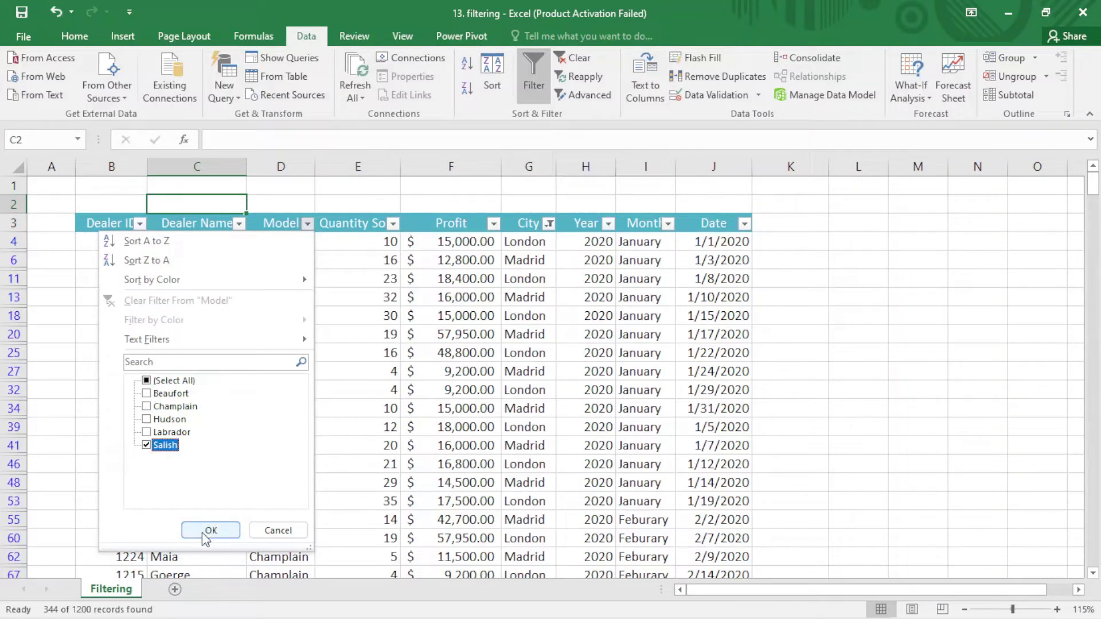
left_click(205, 534)
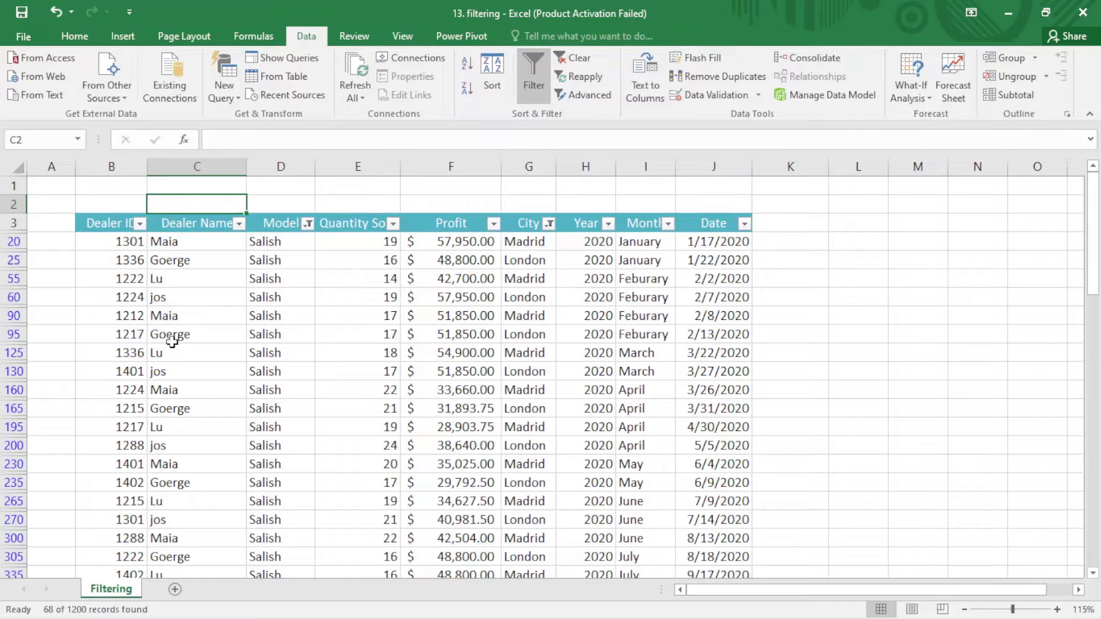
Filter Dealer Name by the value of selected cell C95, leaving 17 records.
key("Down")
key("Down")
key("Down")
key("Down")
key("Down")
key("Down")
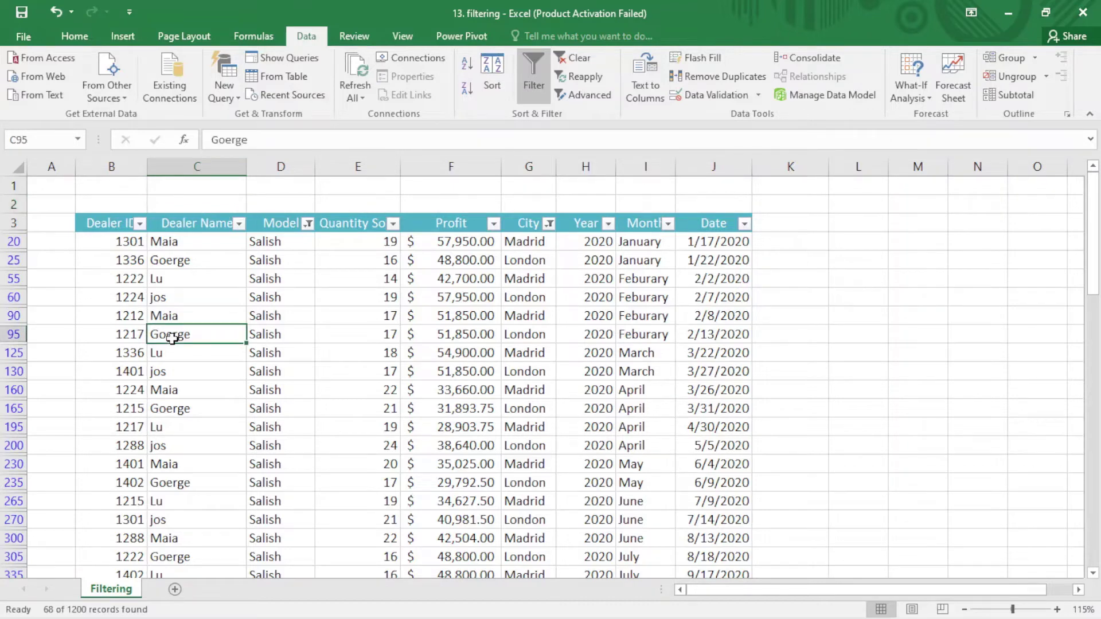
right_click(172, 338)
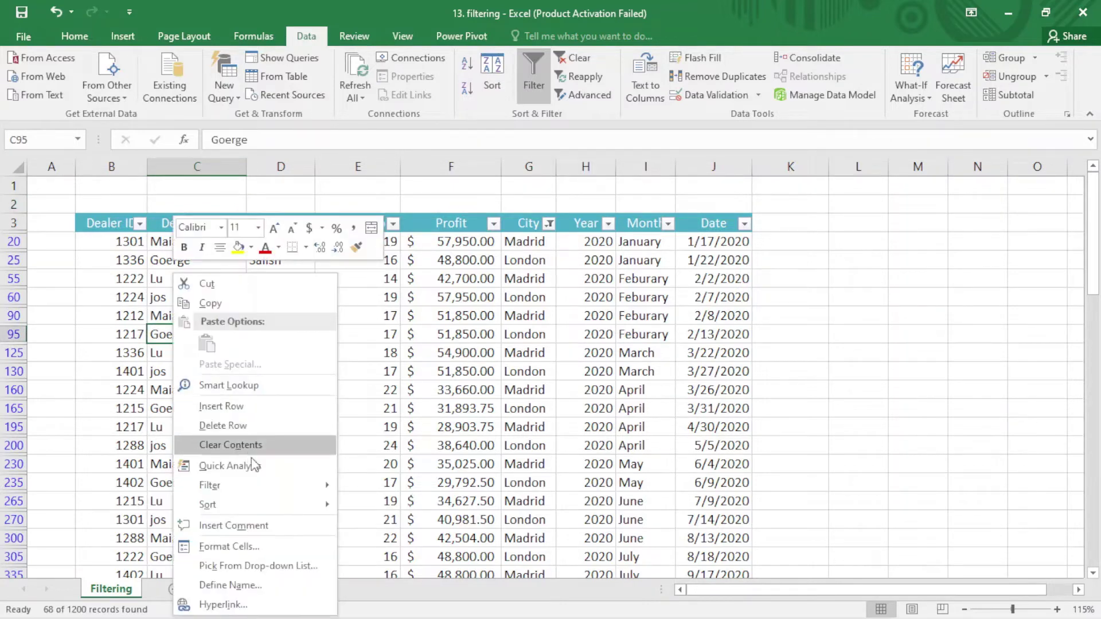
mouse_move(222, 485)
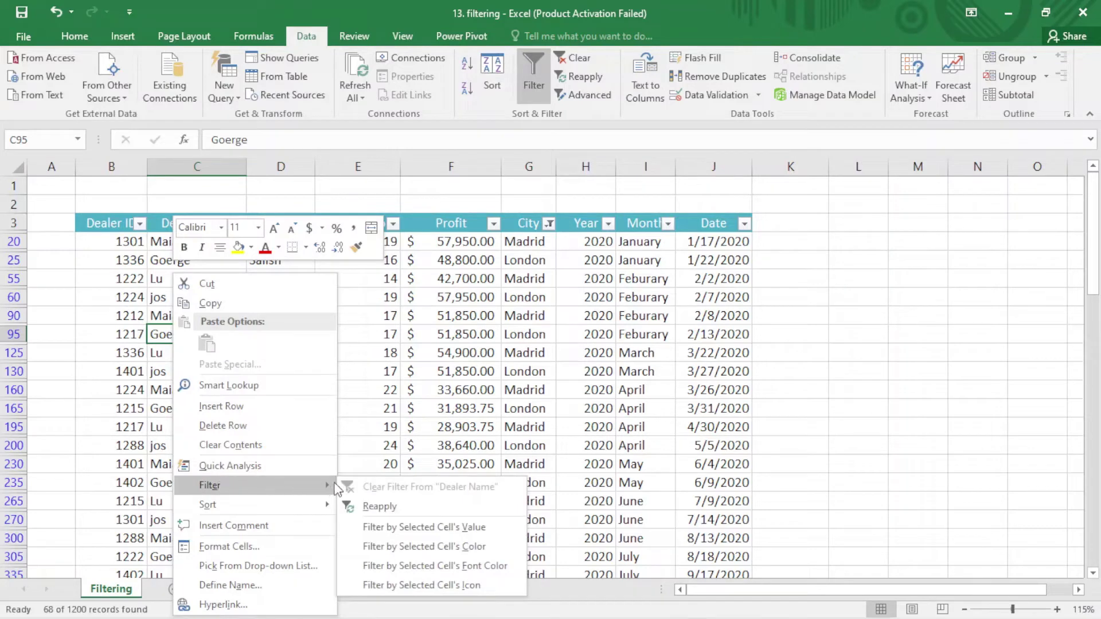
left_click(426, 528)
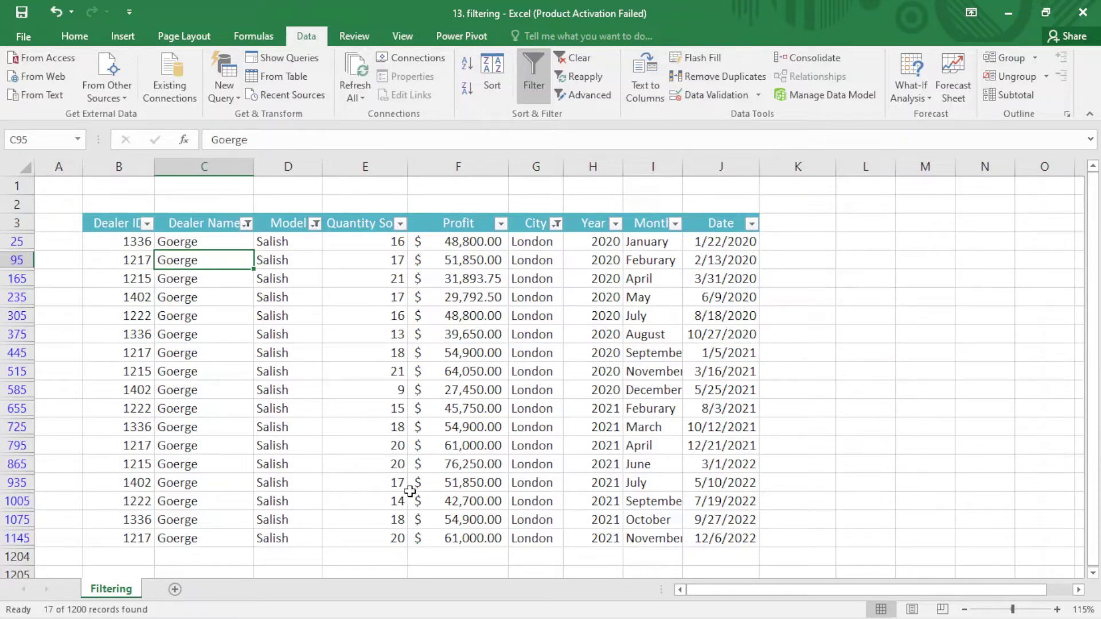
Keep only 2020 in the Year filter, leaving 9 records.
left_click(615, 223)
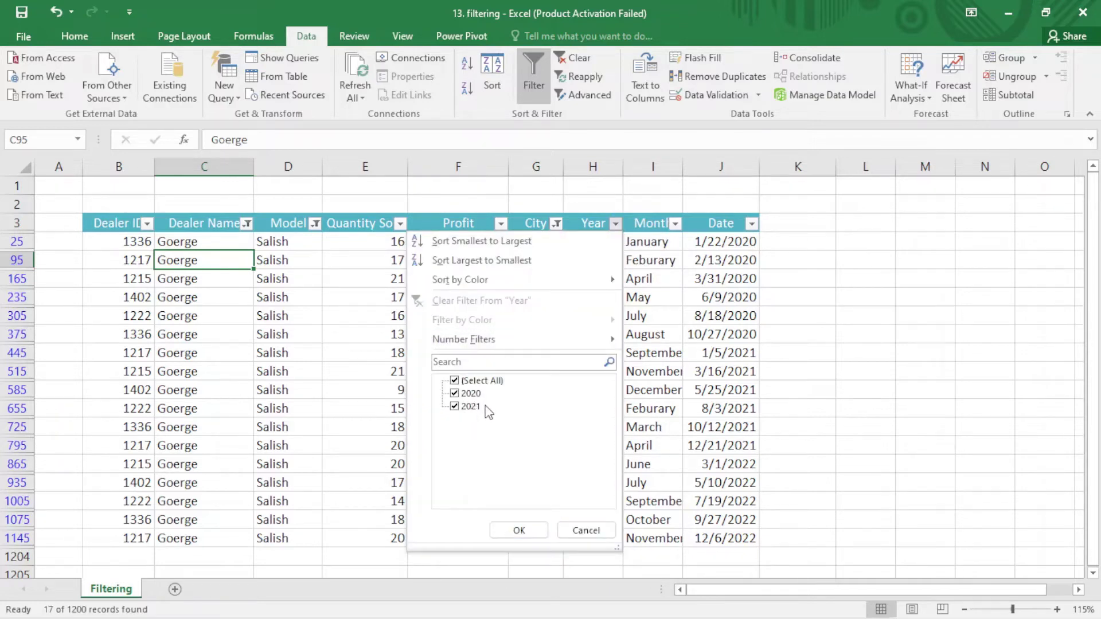
left_click(455, 381)
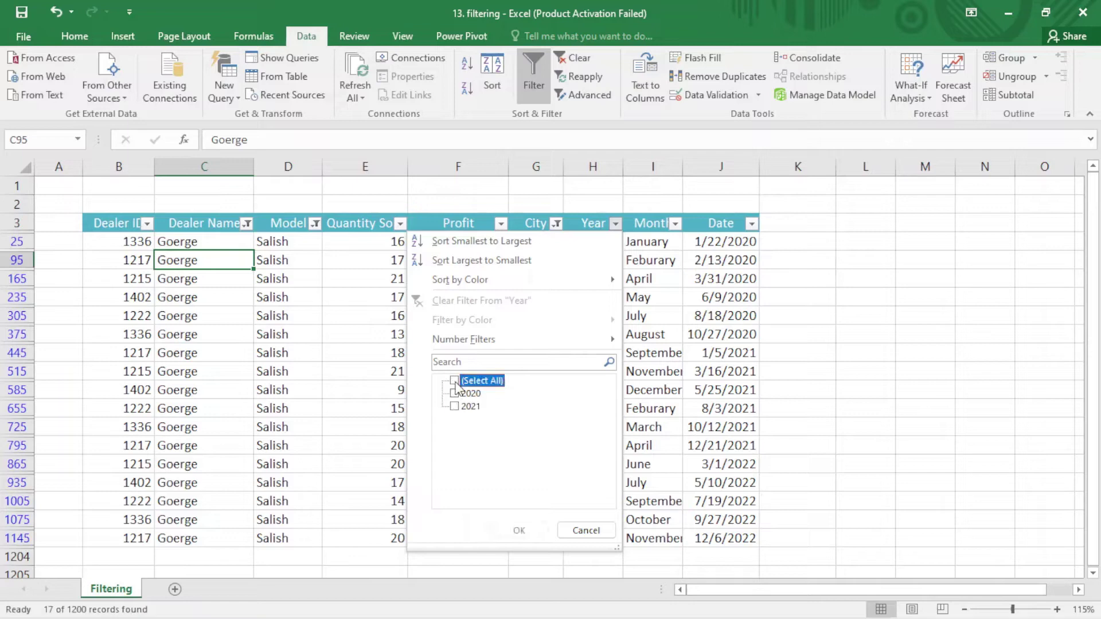
left_click(455, 394)
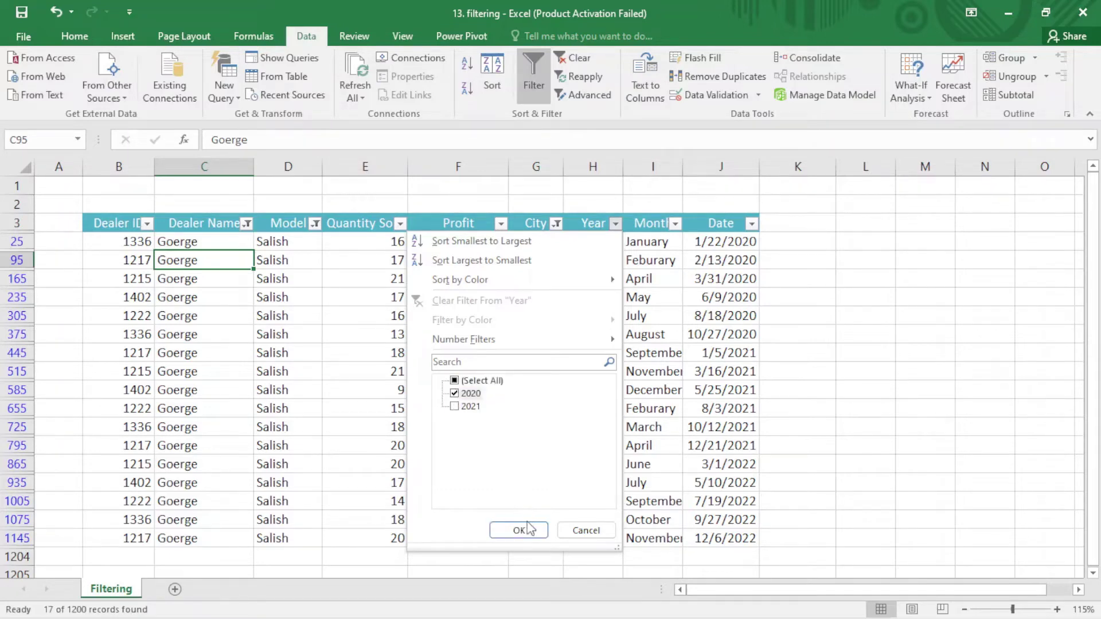
left_click(521, 530)
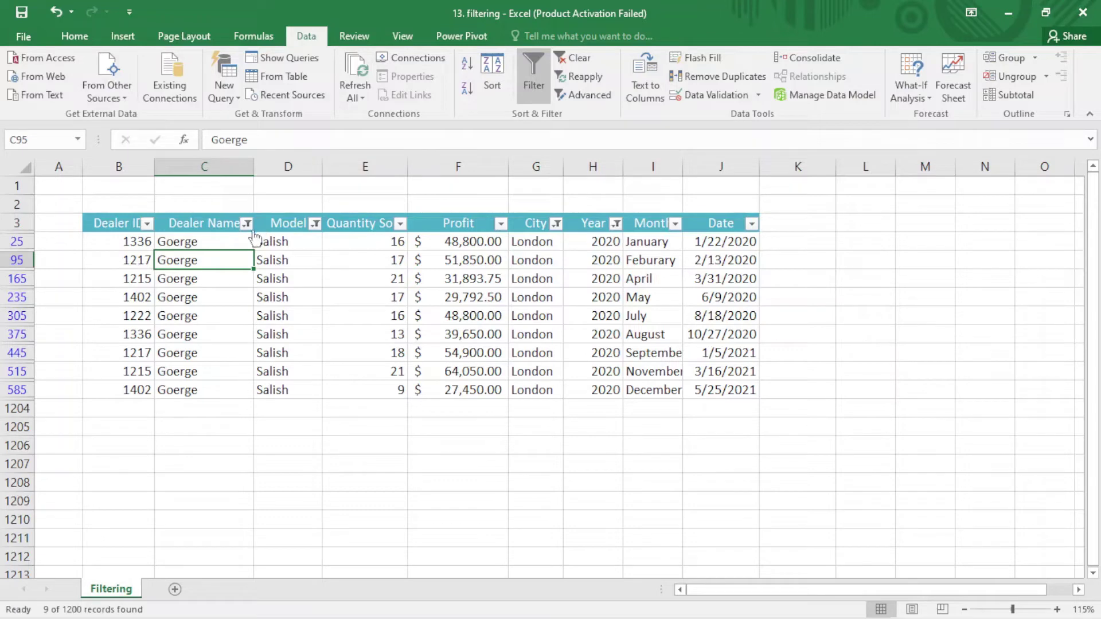
Clear the Dealer Name, Model and City filters.
mouse_move(255, 237)
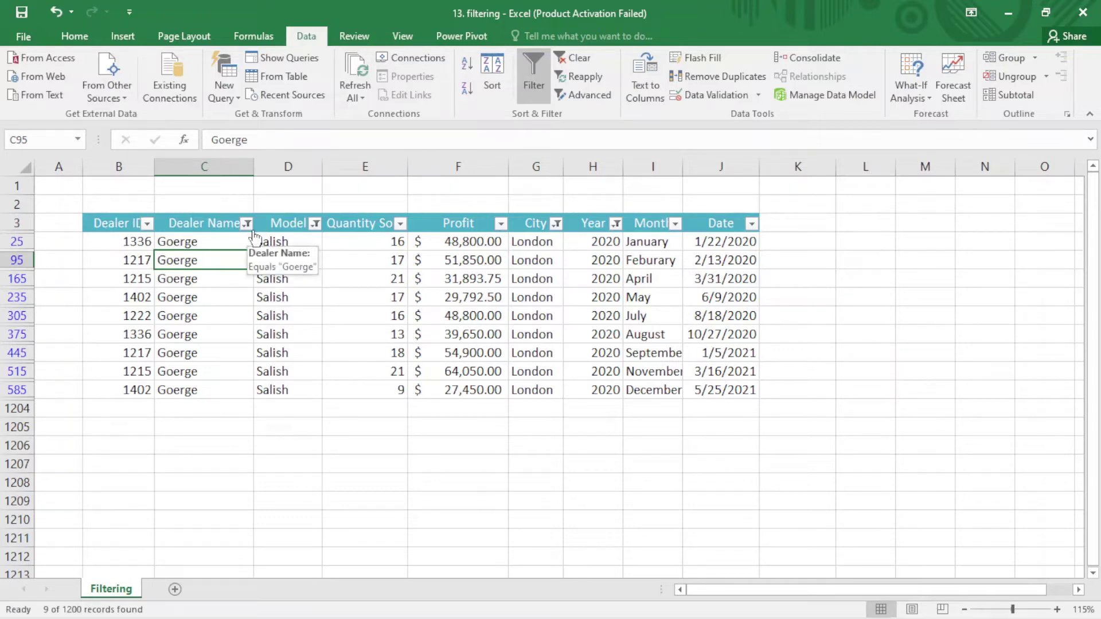
left_click(247, 224)
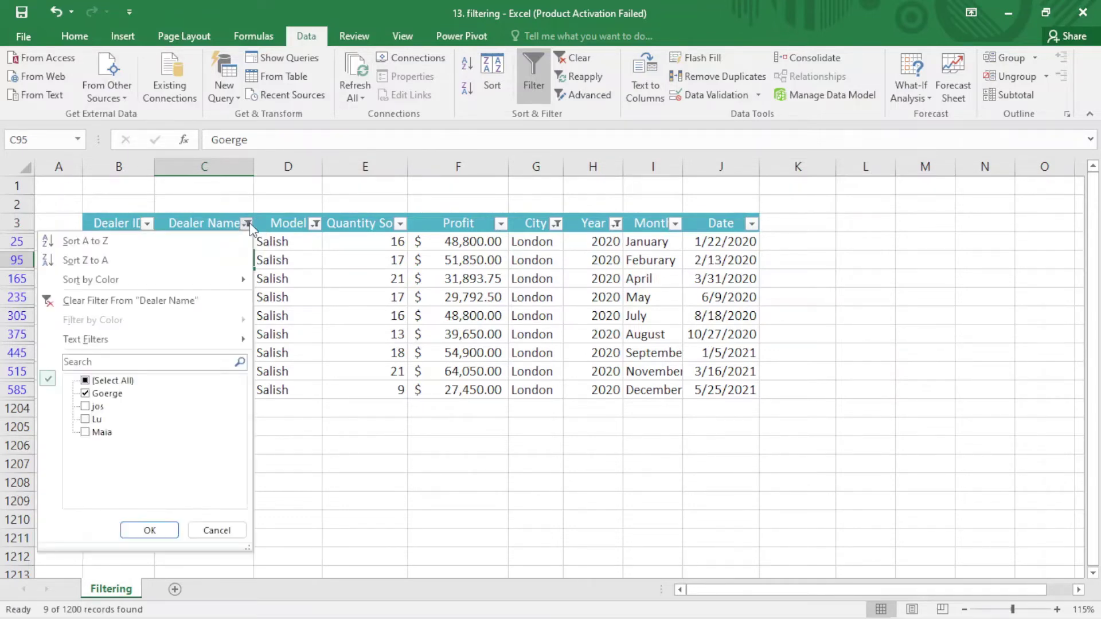
left_click(133, 303)
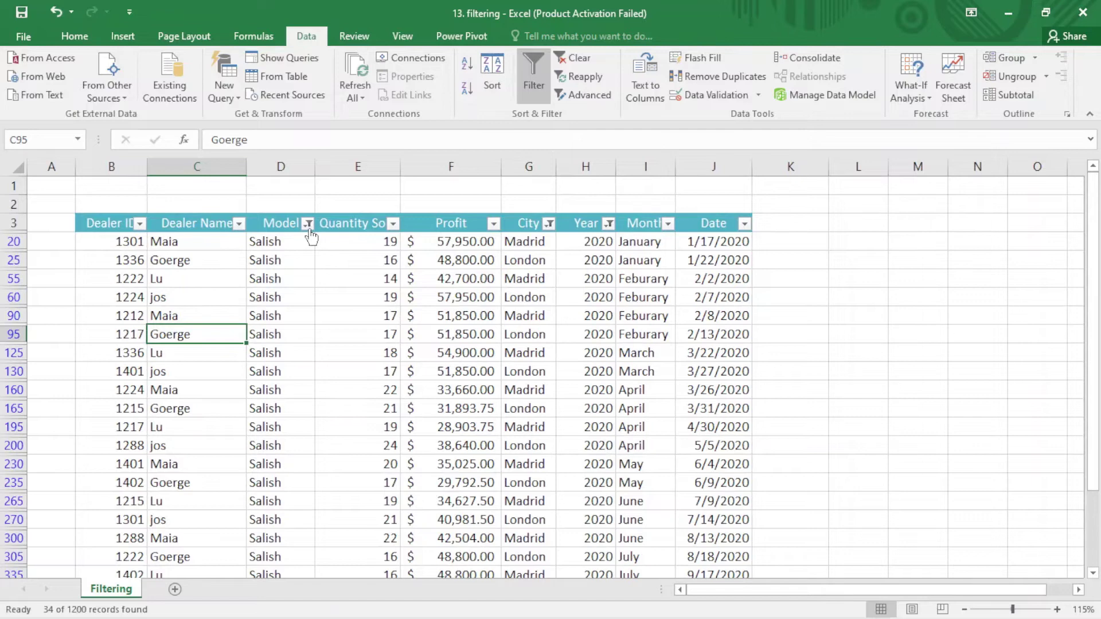
left_click(308, 224)
left_click(183, 301)
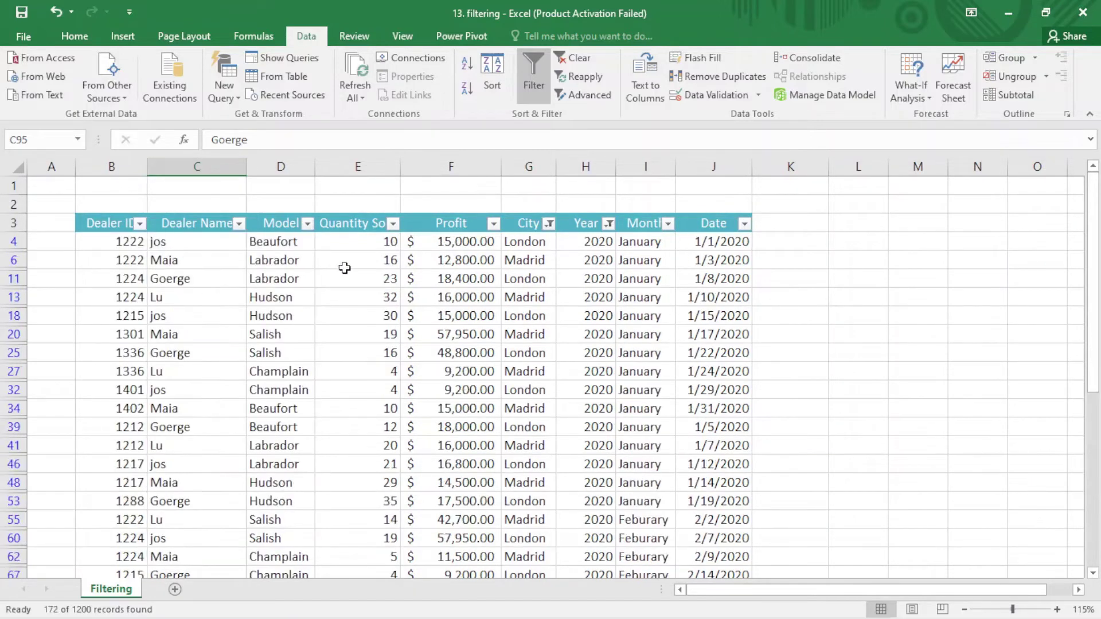
left_click(549, 224)
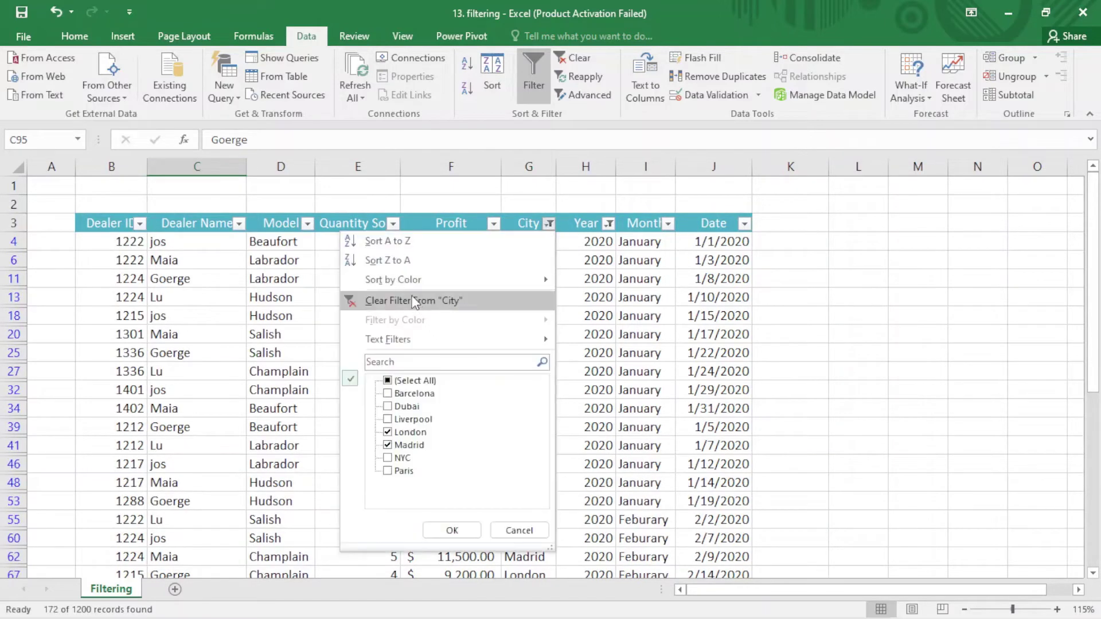
left_click(450, 302)
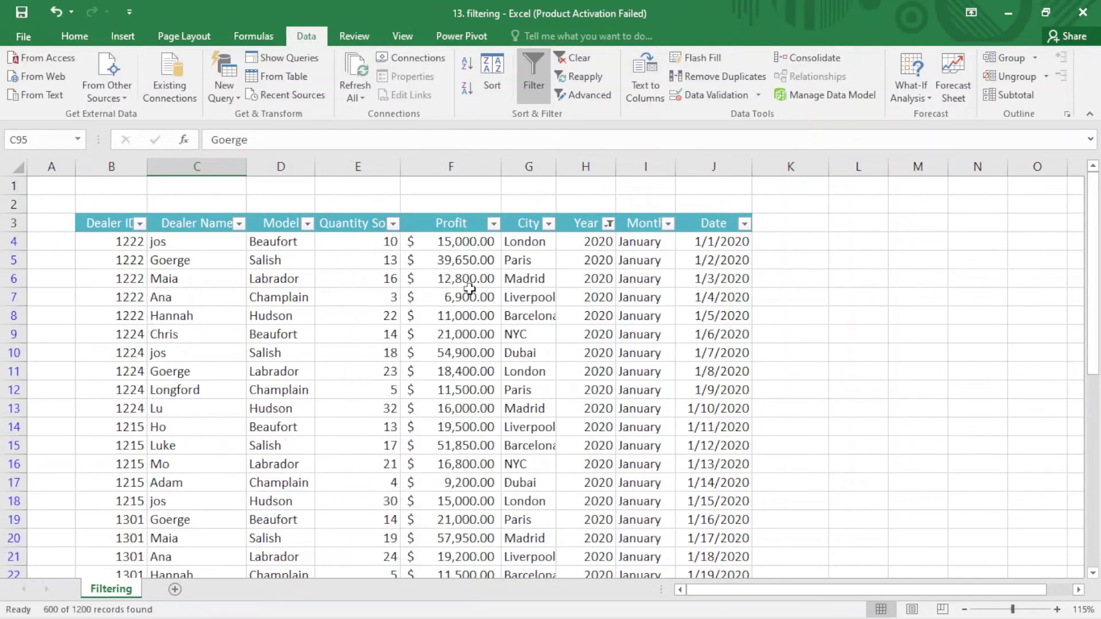
Add 2021 back to the Year filter so all 1200 records show.
left_click(609, 223)
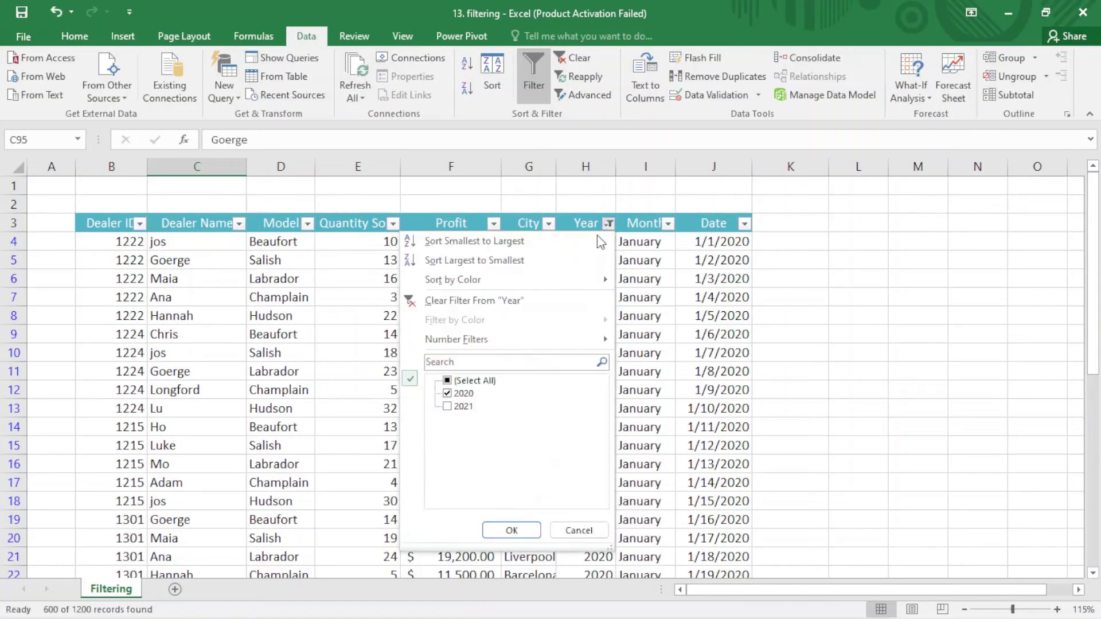
left_click(449, 407)
left_click(512, 531)
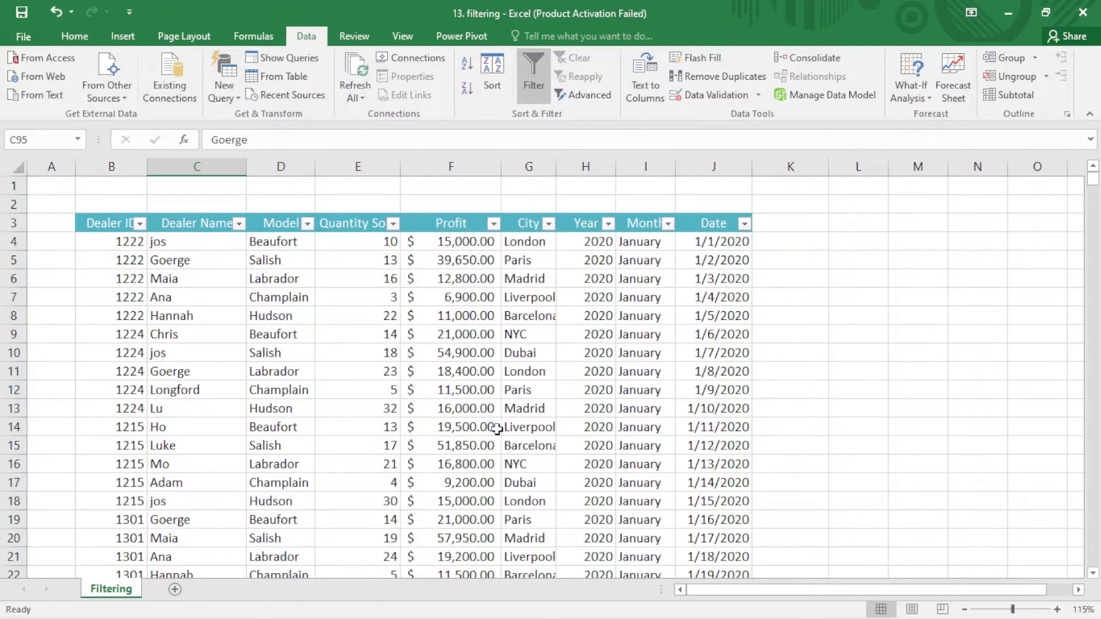
Show the Number Filters comparison options for the Profit column.
left_click(493, 224)
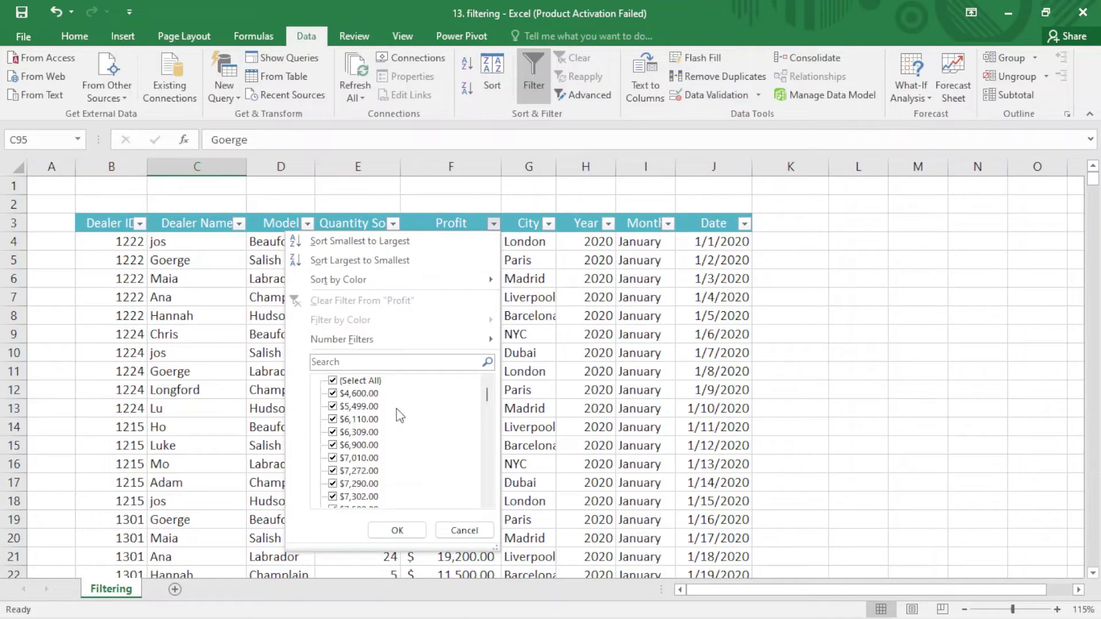
mouse_move(373, 343)
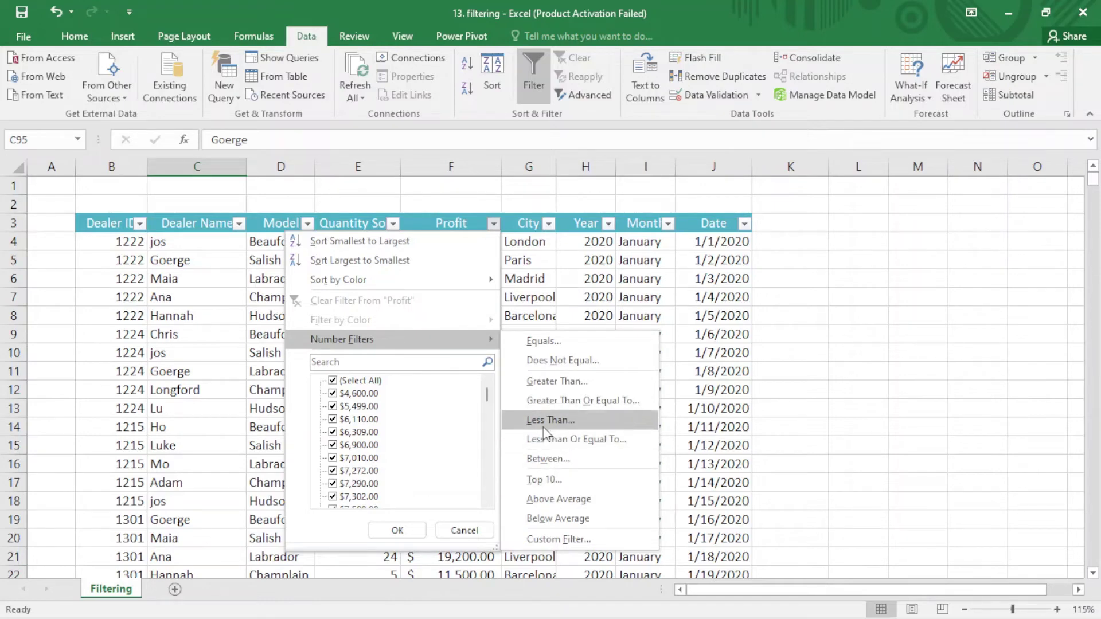
Apply a Top 10 filter on Profit with Top, 10 and Items settings.
left_click(551, 490)
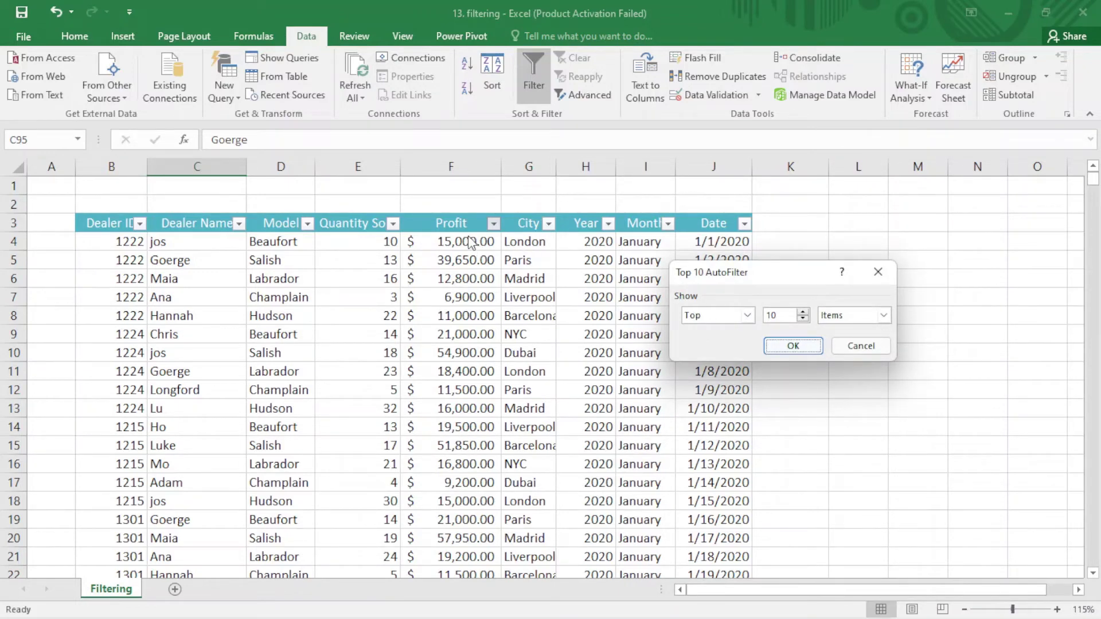
left_click(748, 316)
left_click(748, 317)
left_click(748, 316)
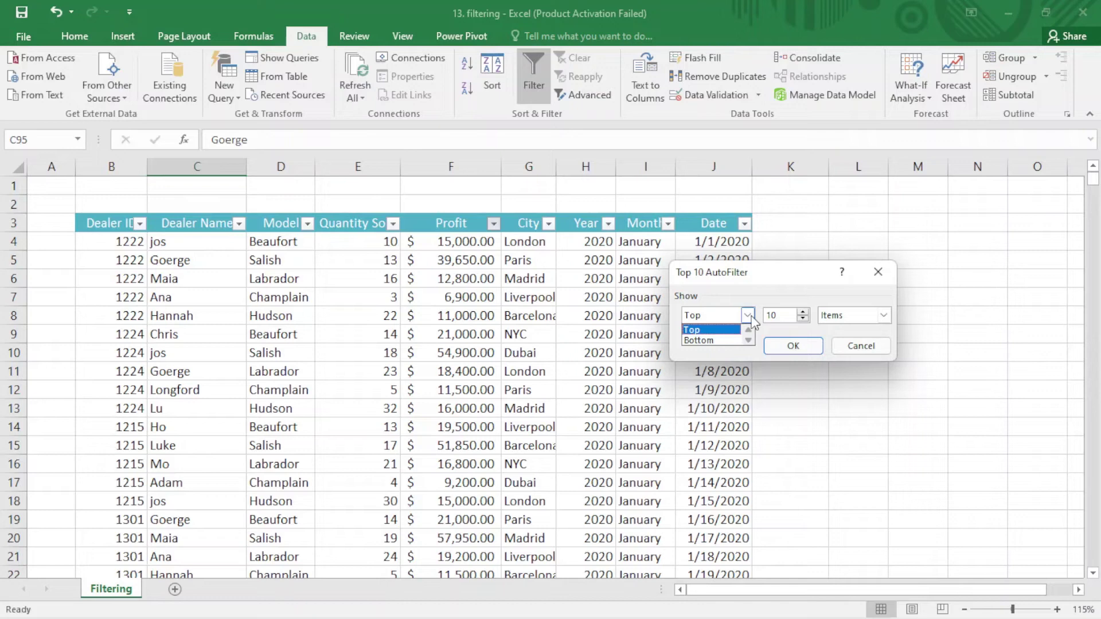
left_click(750, 317)
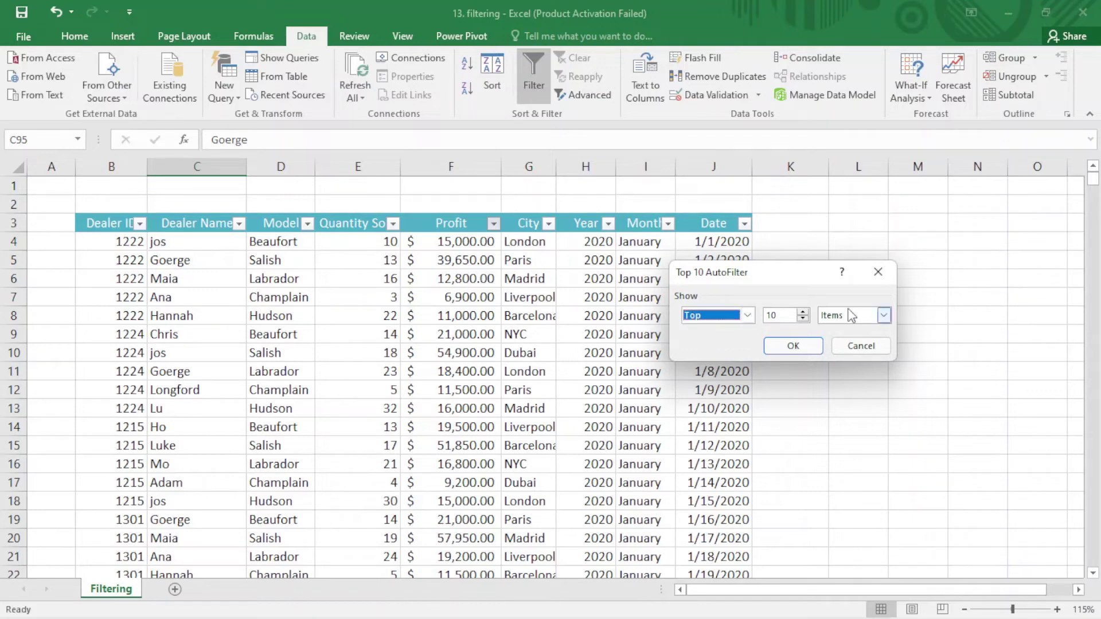
left_click(885, 315)
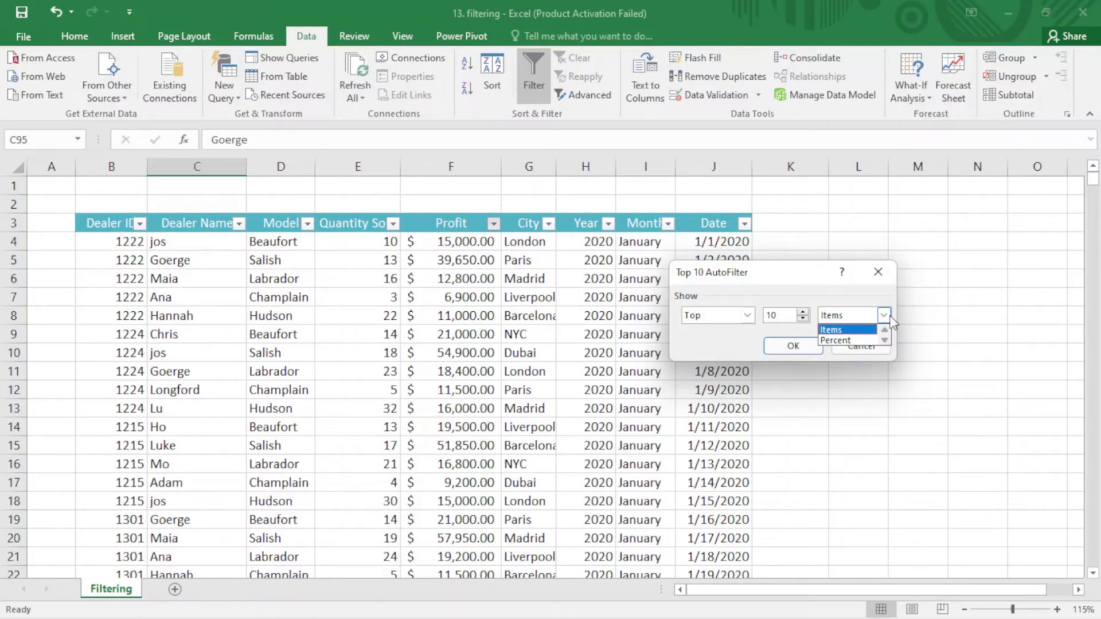
left_click(885, 315)
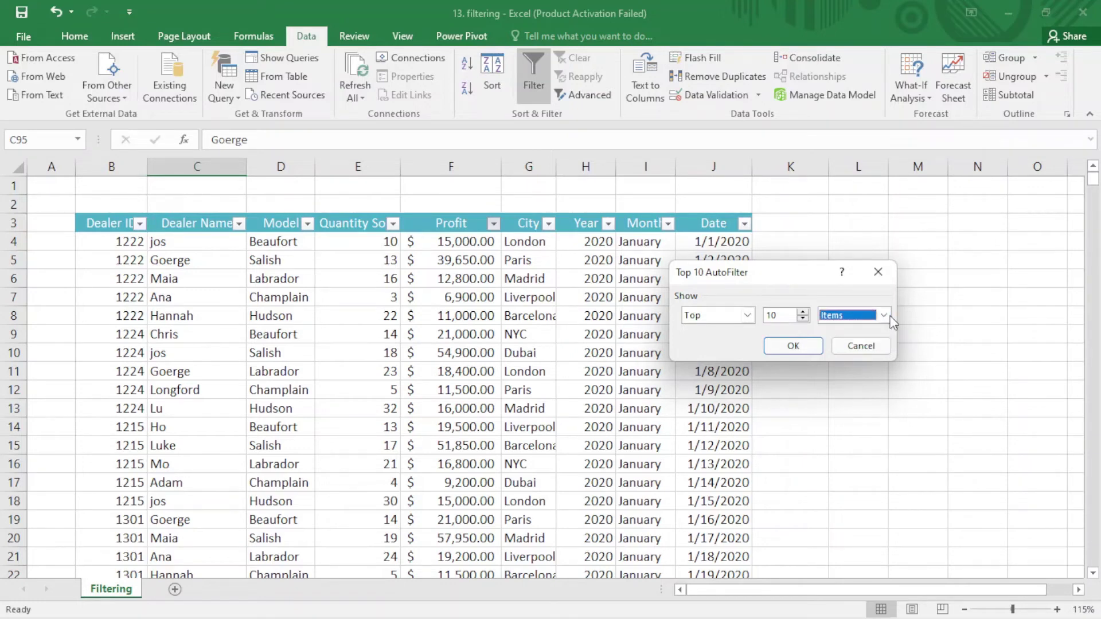
left_click(803, 312)
left_click(803, 319)
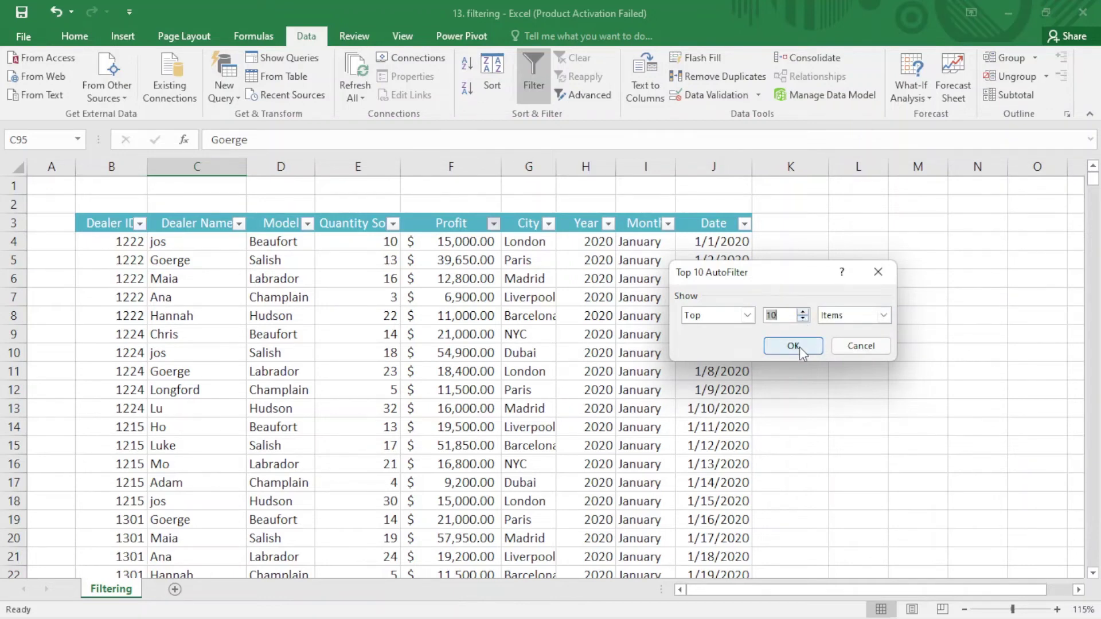
left_click(798, 346)
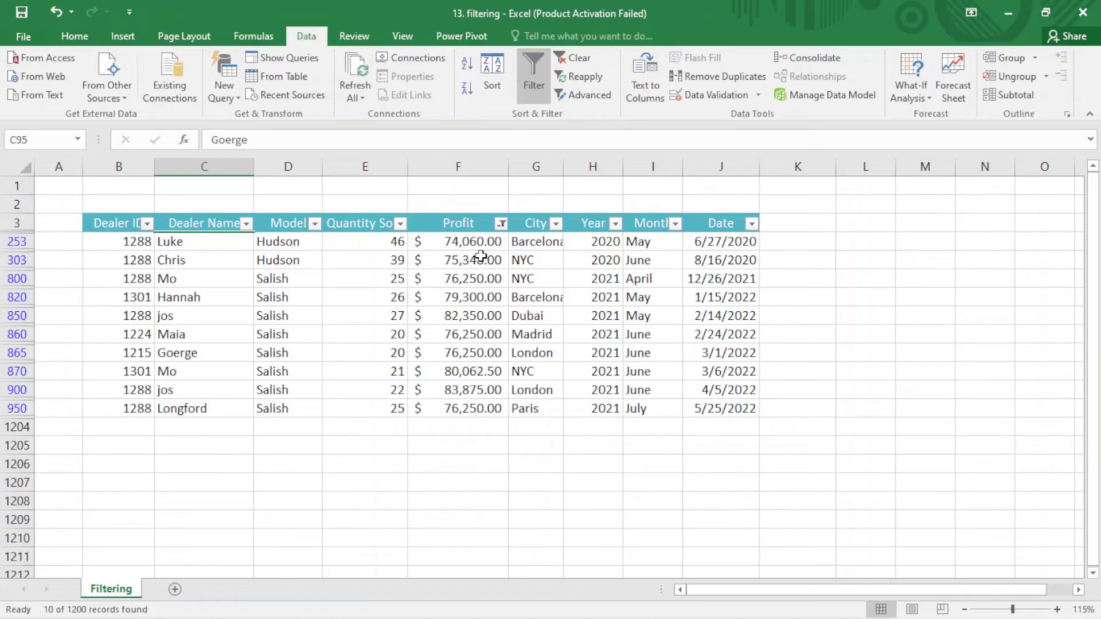
Replace the Profit filter with Quantity Sold greater than 20, showing 448 records.
left_click(501, 223)
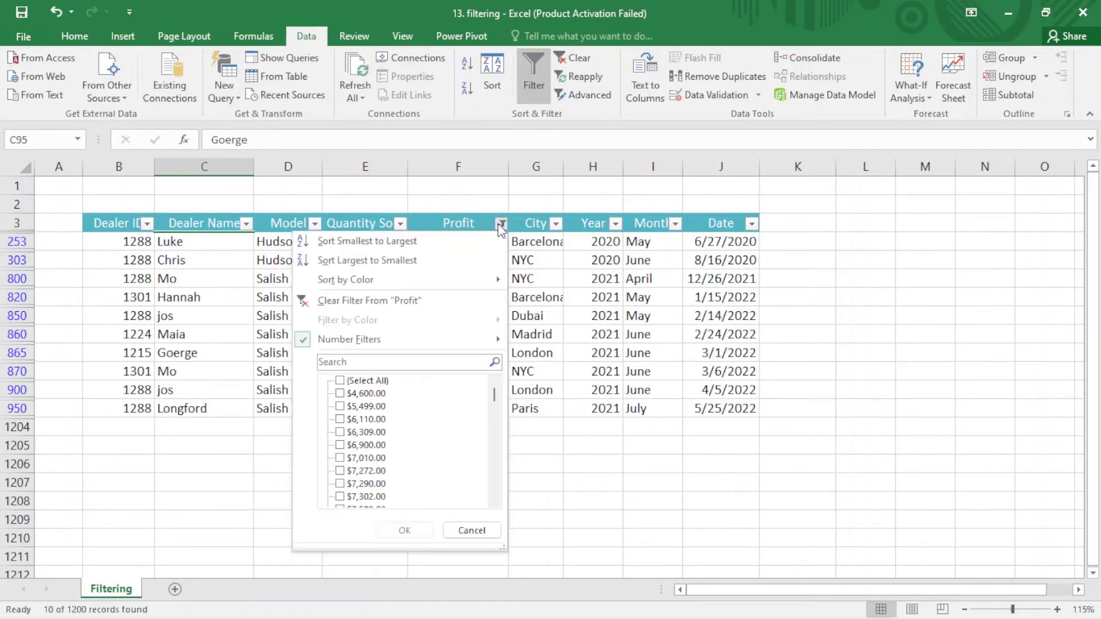
left_click(389, 303)
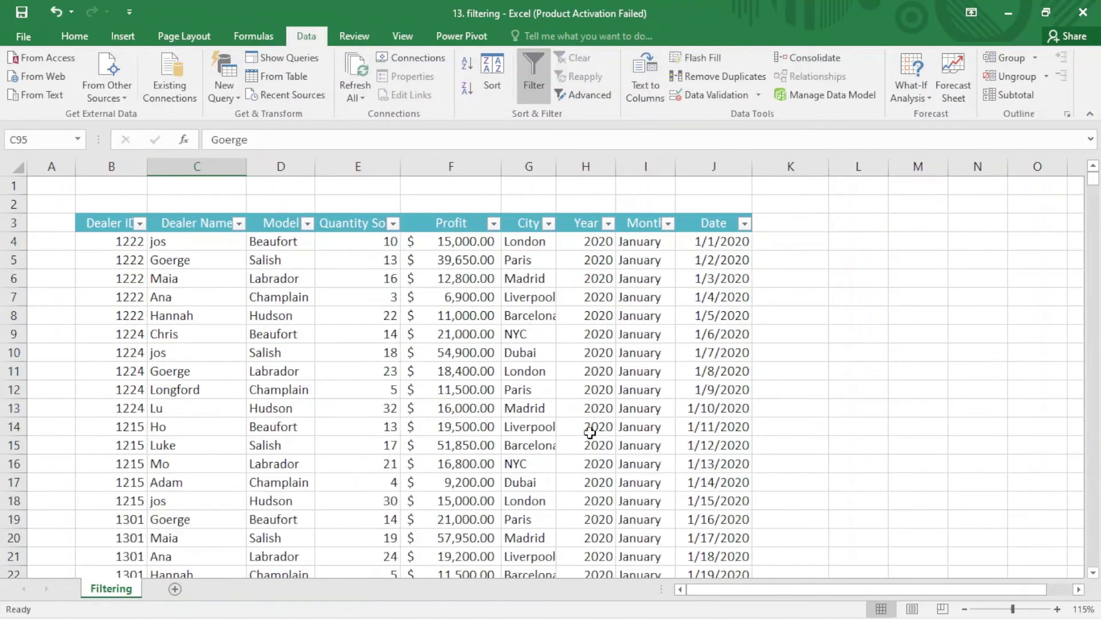
left_click(393, 224)
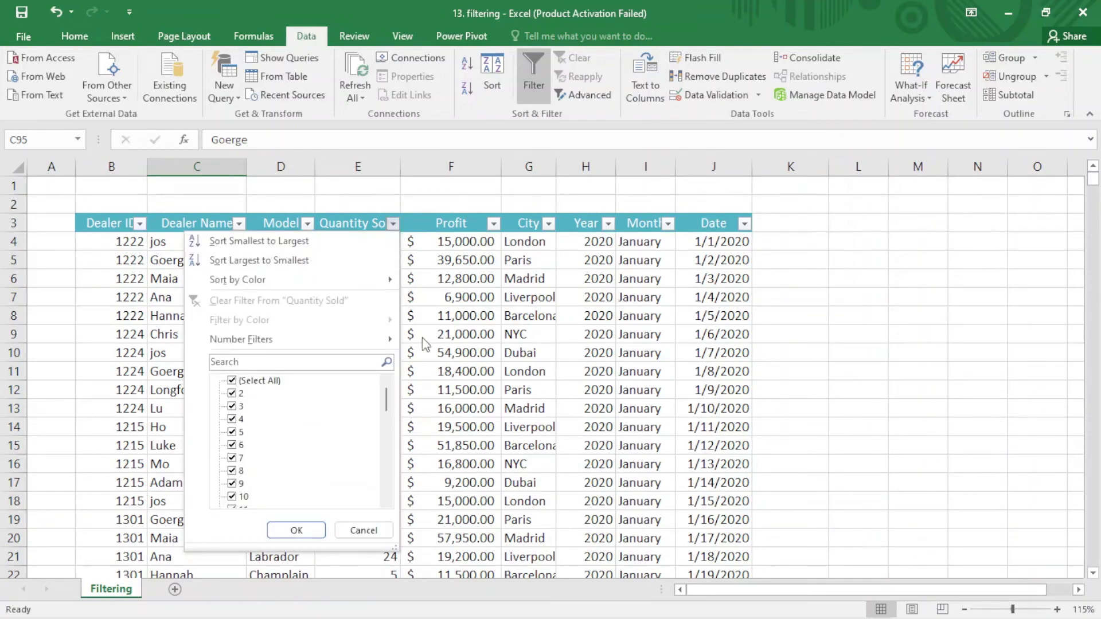
mouse_move(359, 341)
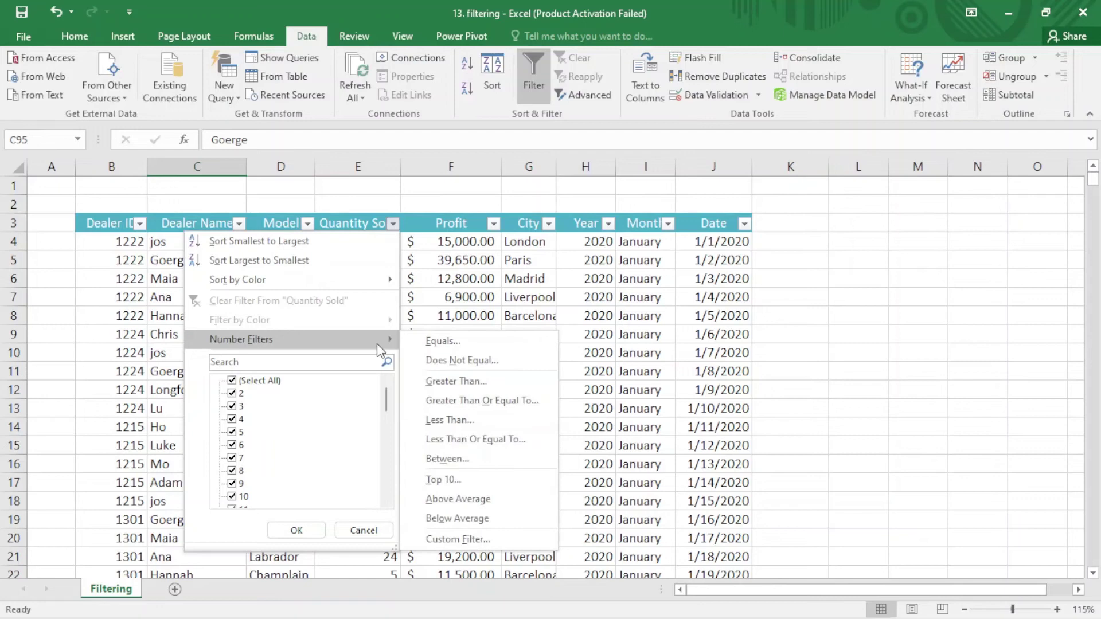
left_click(463, 382)
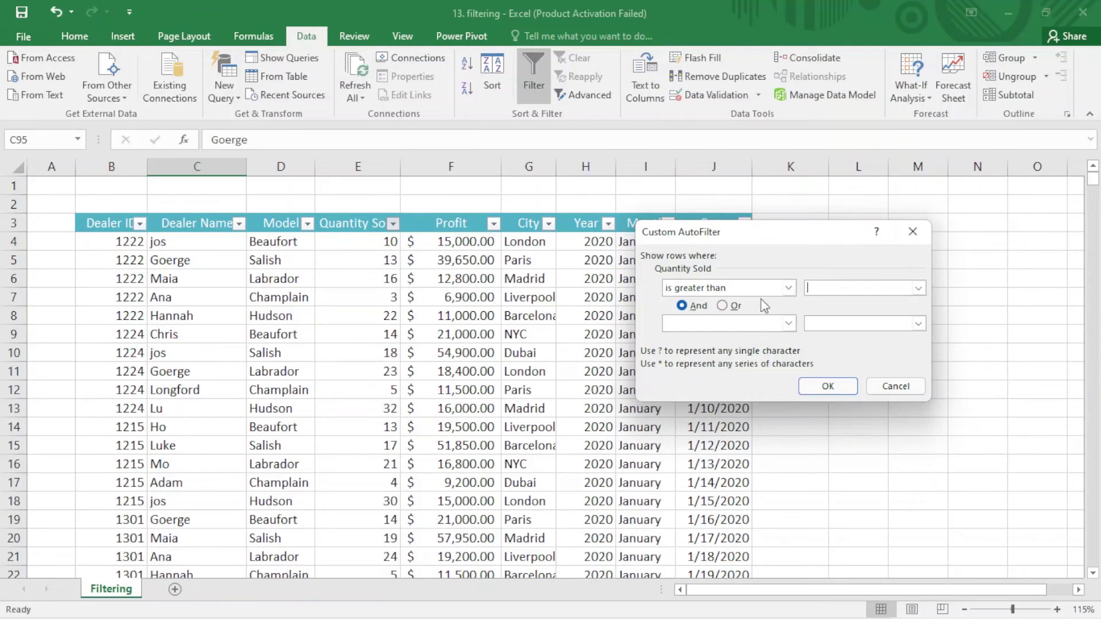
type("20")
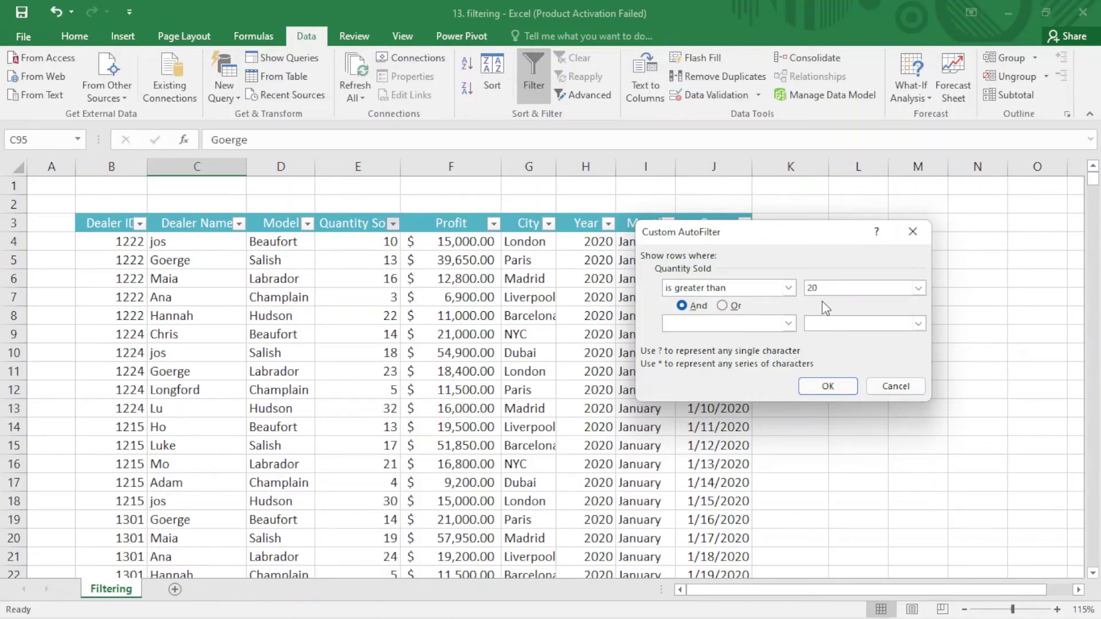
left_click(823, 386)
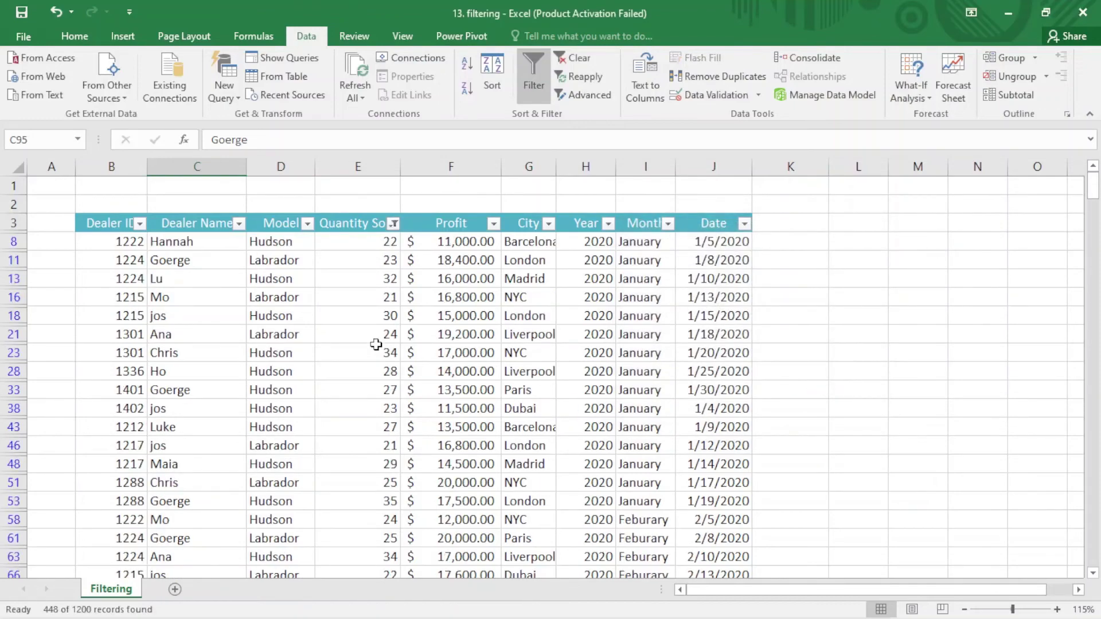
scroll(375, 344, "down", 3)
scroll(375, 347, "up", 3)
Swap the Quantity Sold filter for a Last Year Date filter, showing 365 records.
left_click(393, 224)
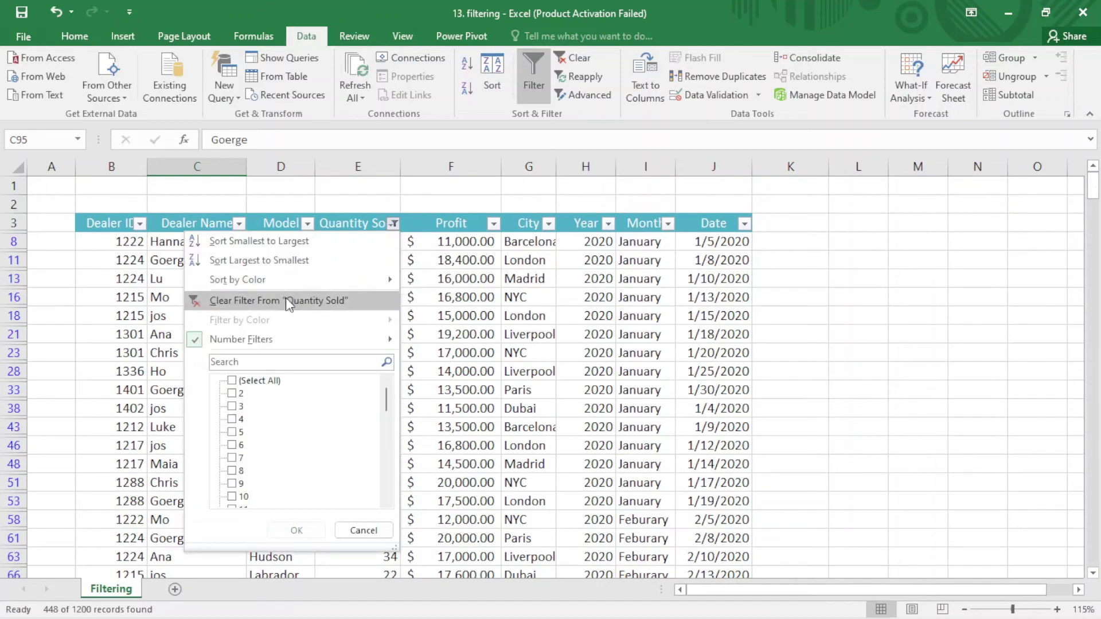
left_click(253, 302)
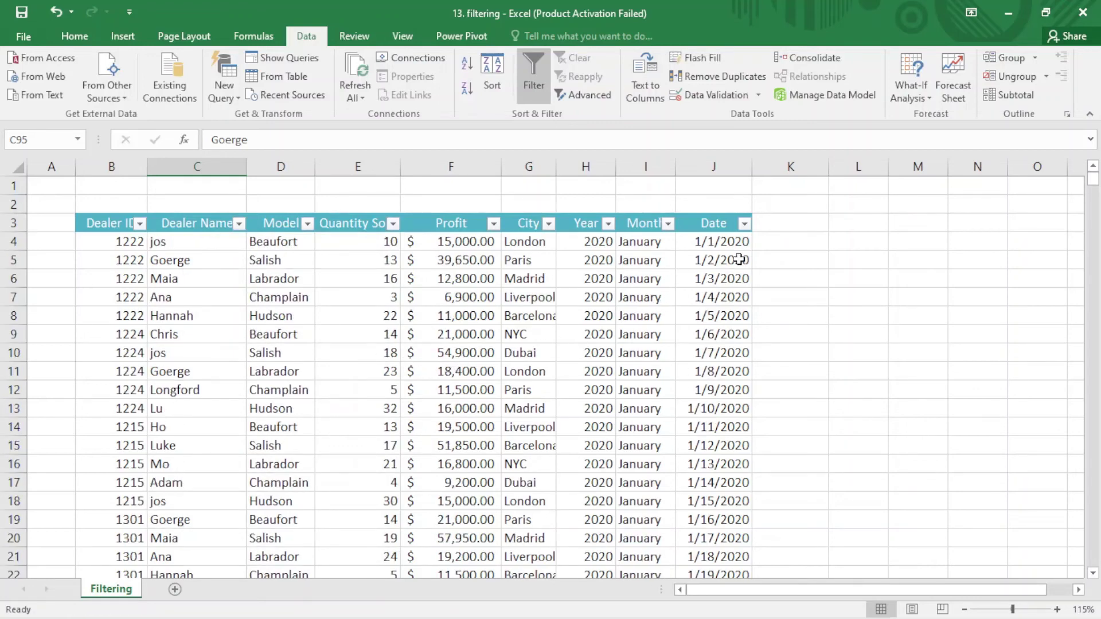
left_click(744, 223)
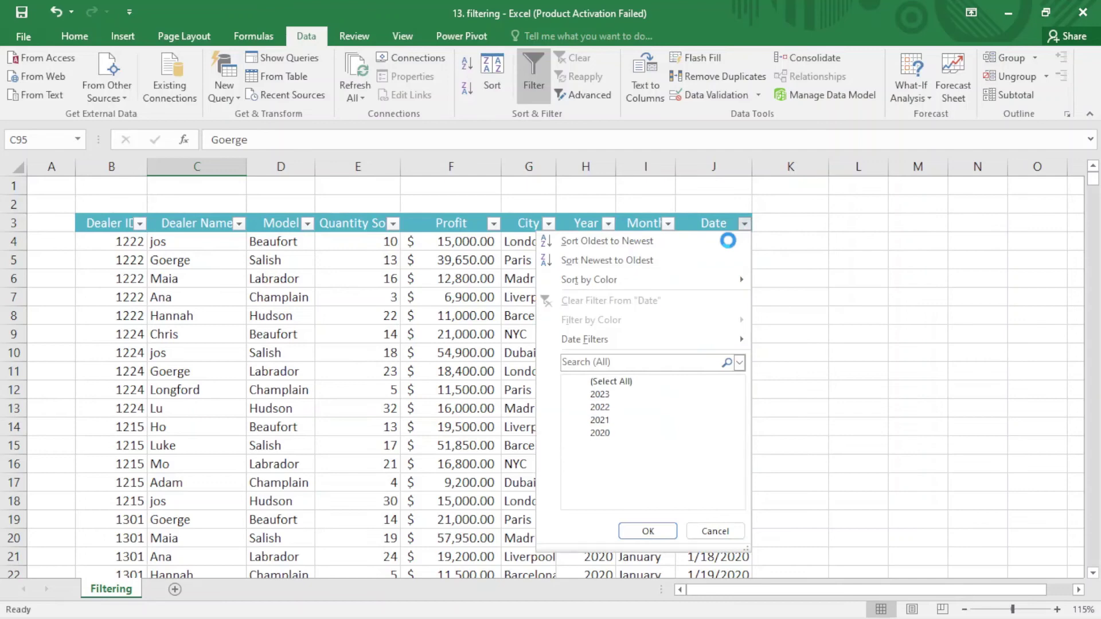
mouse_move(732, 344)
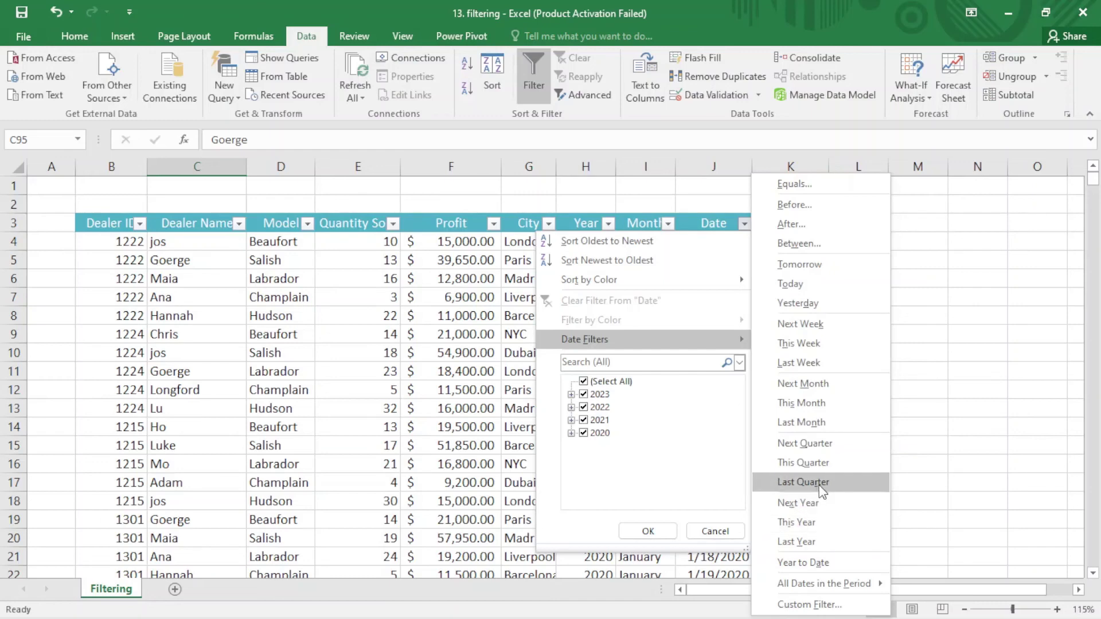
left_click(826, 540)
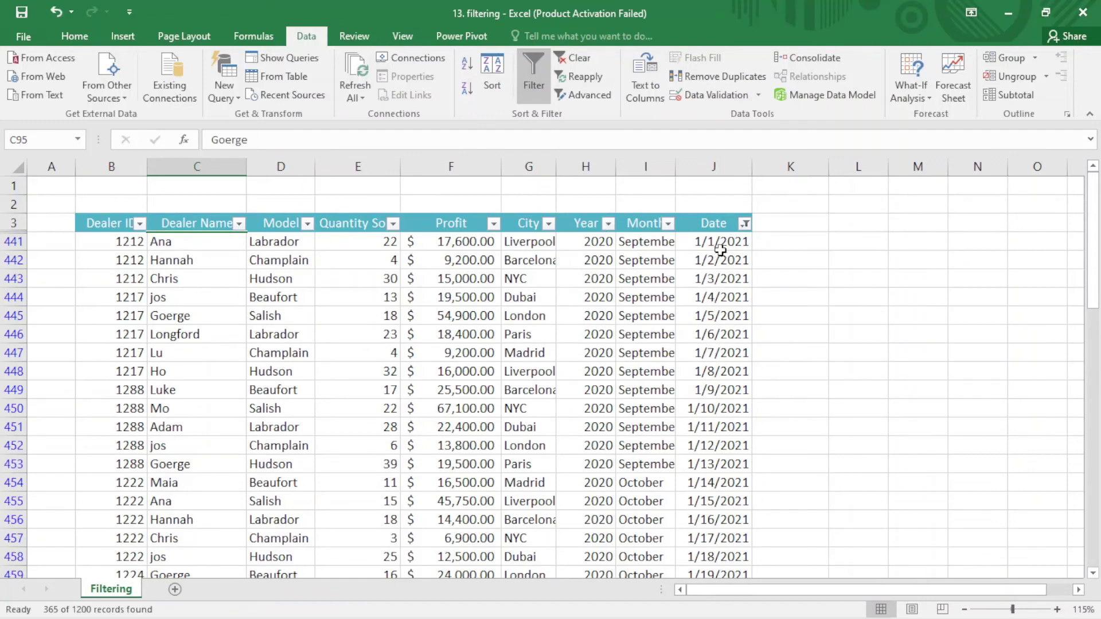
Clear the filter from the Date column so all sales records from 1/1/2020 onward reappear.
left_click(745, 223)
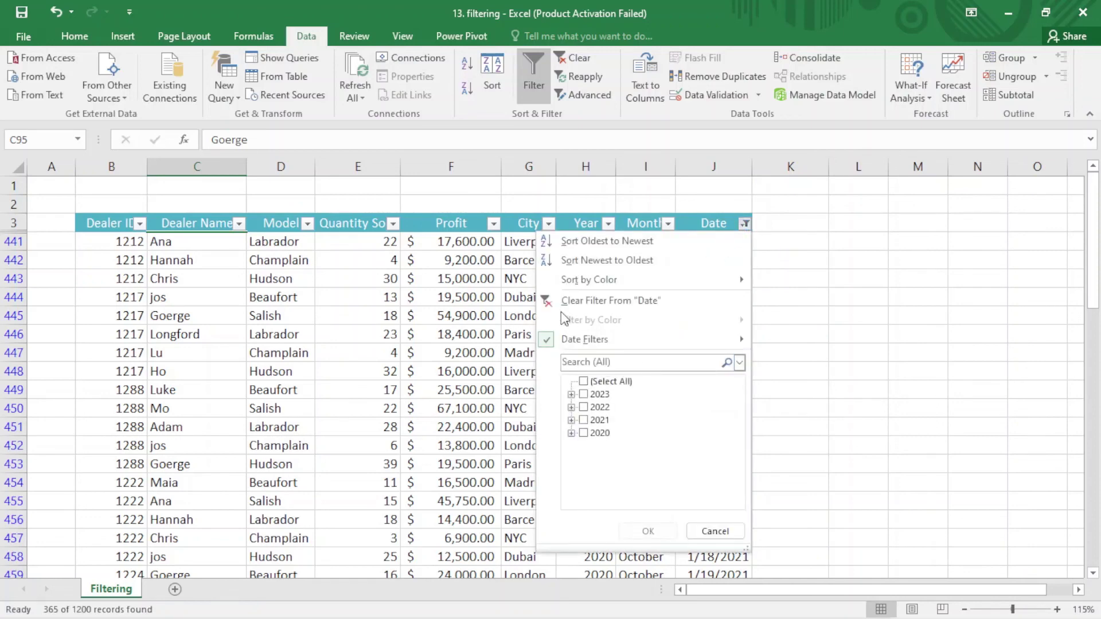
left_click(582, 302)
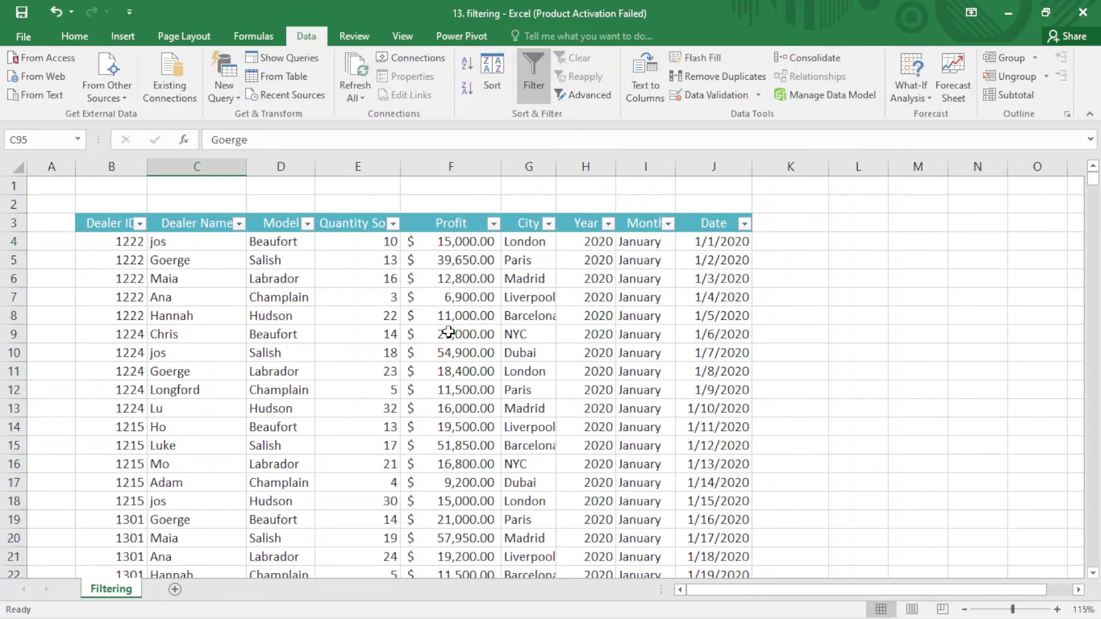